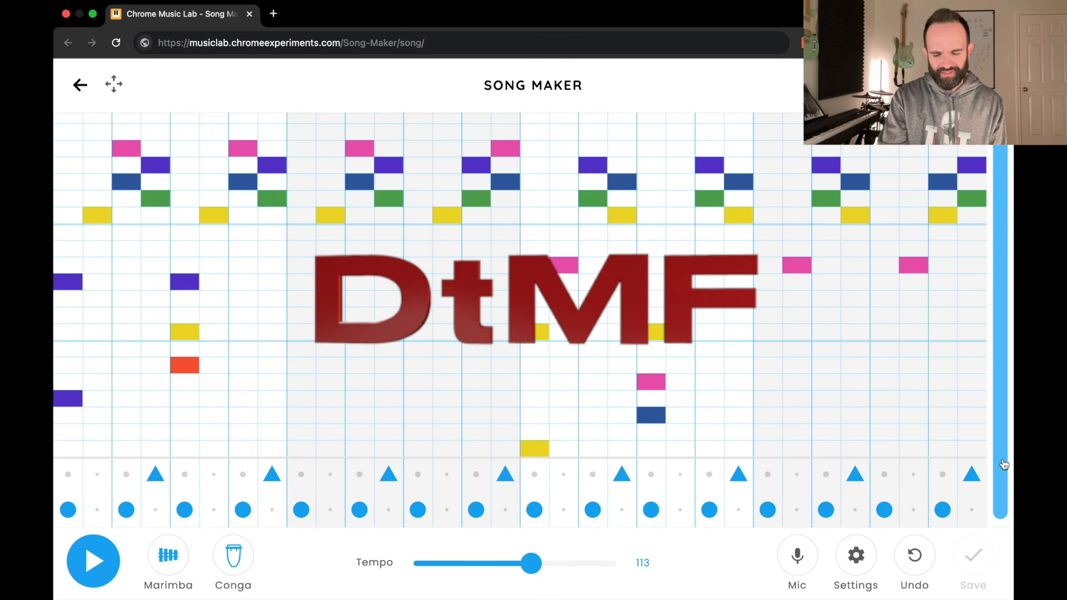
Play back the finished DtMF arrangement to hear it, and stop the playback
key(space)
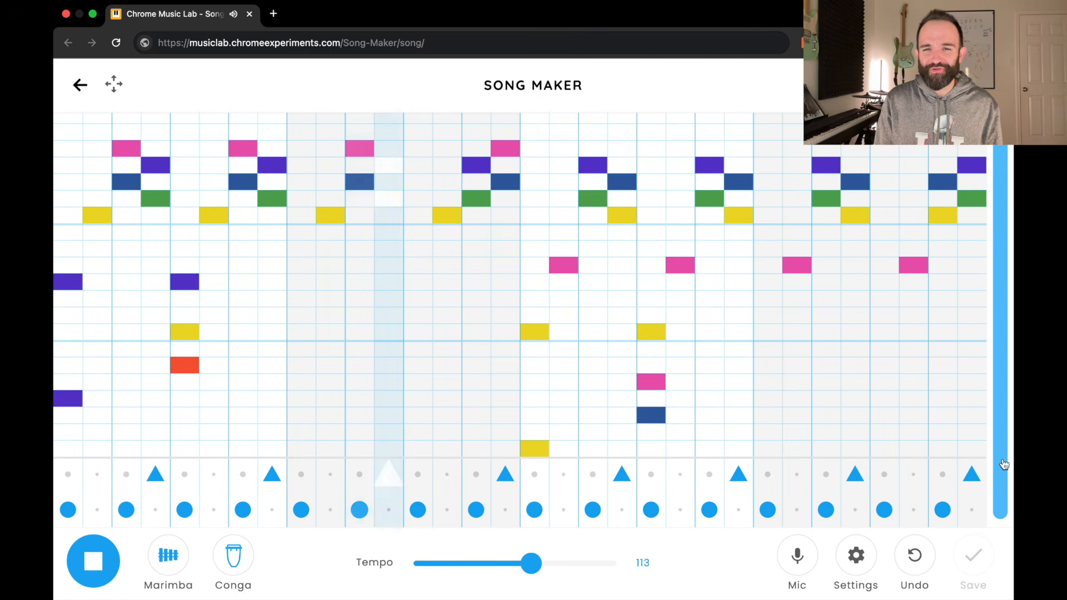
key(space)
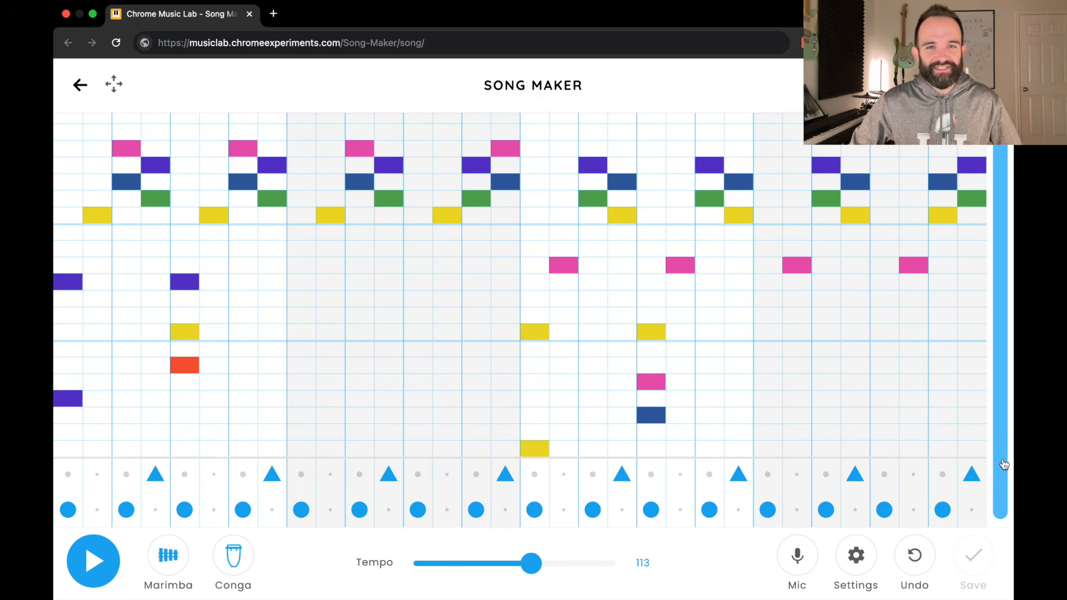
In a blank Song Maker song, set the starting note to middle E and the range to 3 octaves
click(615, 64)
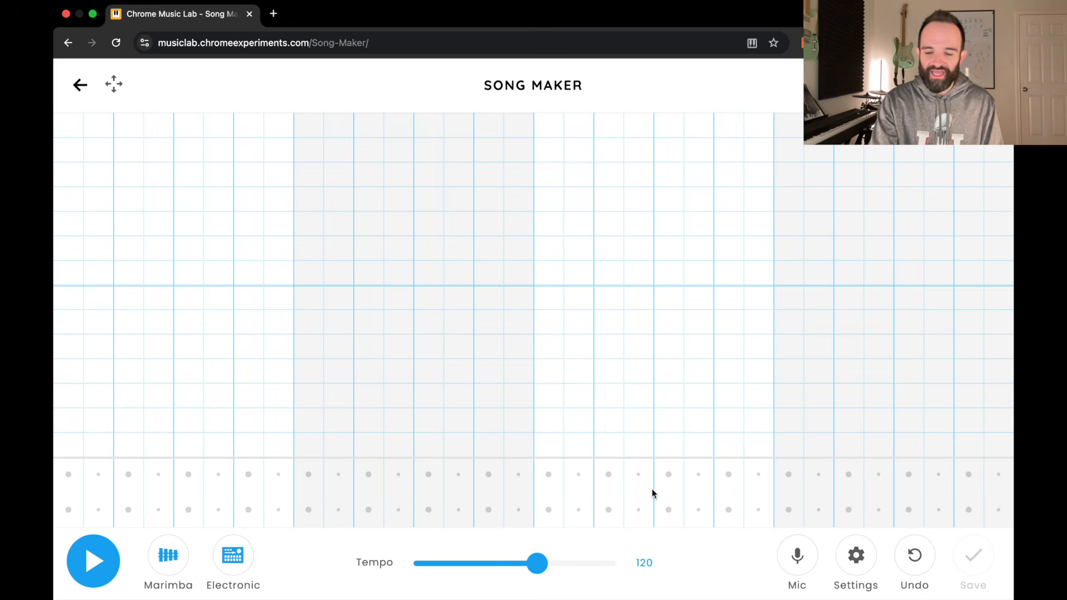
click(866, 563)
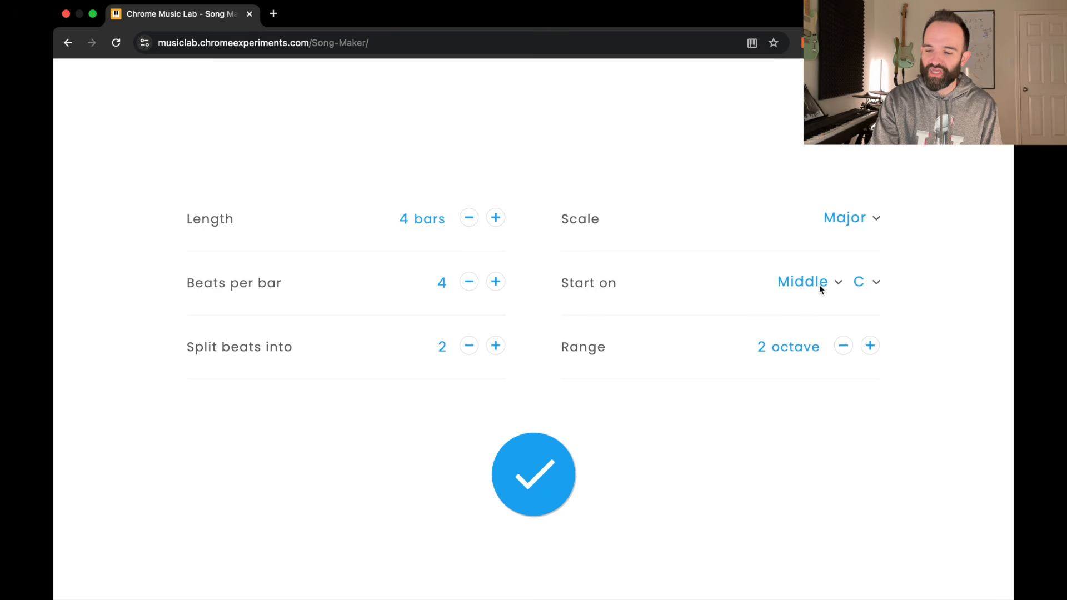
click(867, 284)
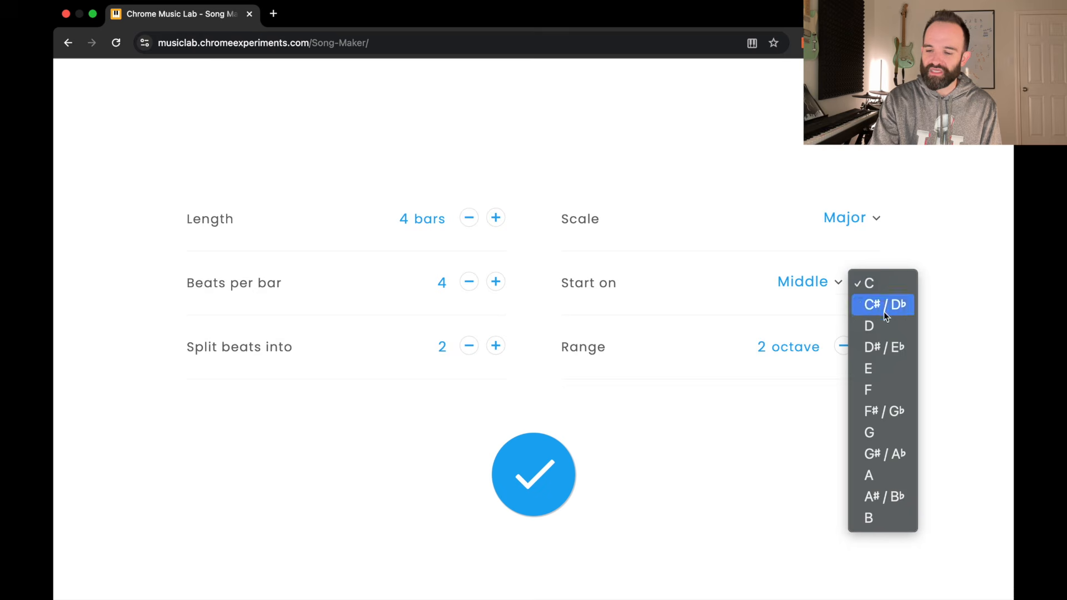
click(882, 373)
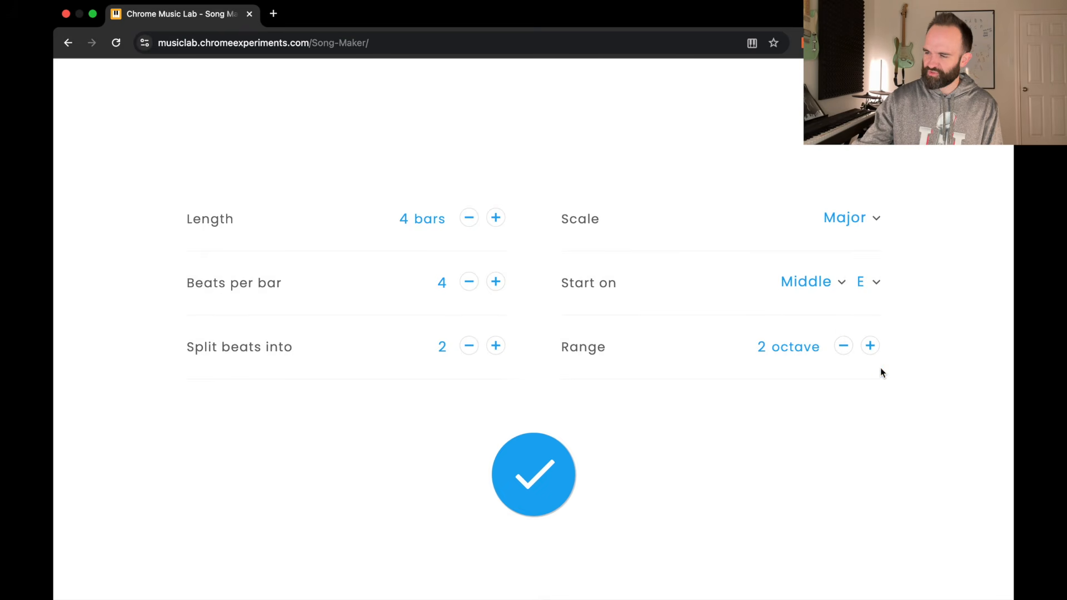
click(871, 346)
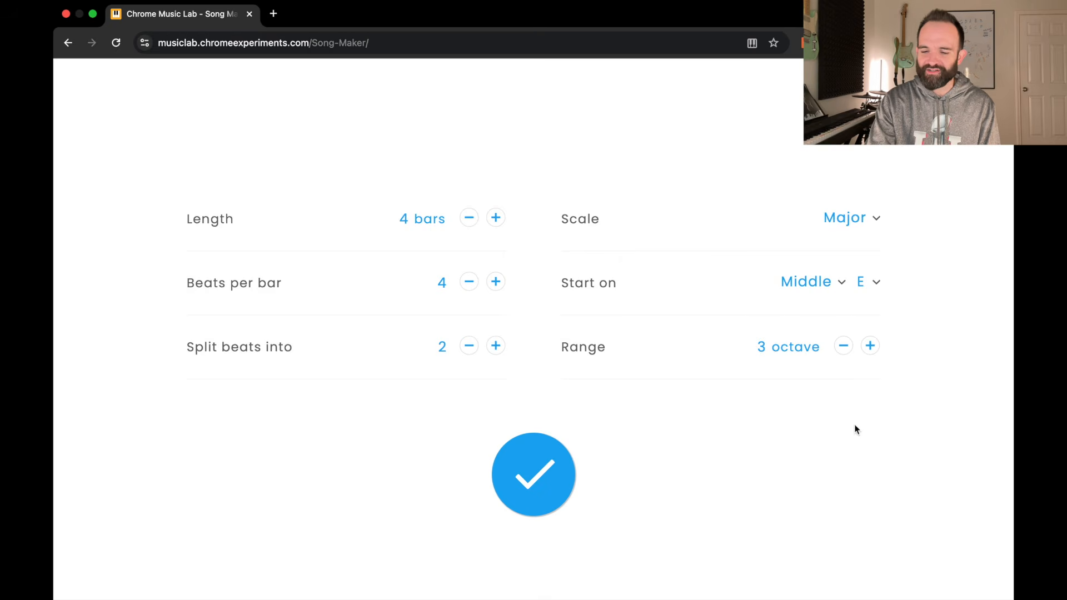
click(519, 480)
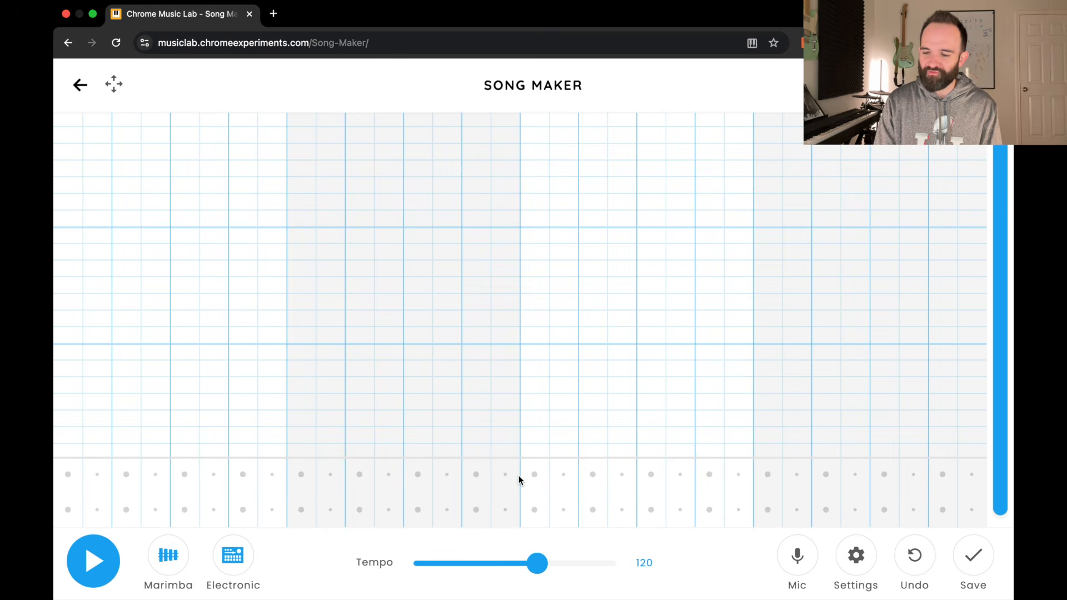
Set the tempo to 113 and change the percussion instrument to Conga
drag(997, 383, 990, 459)
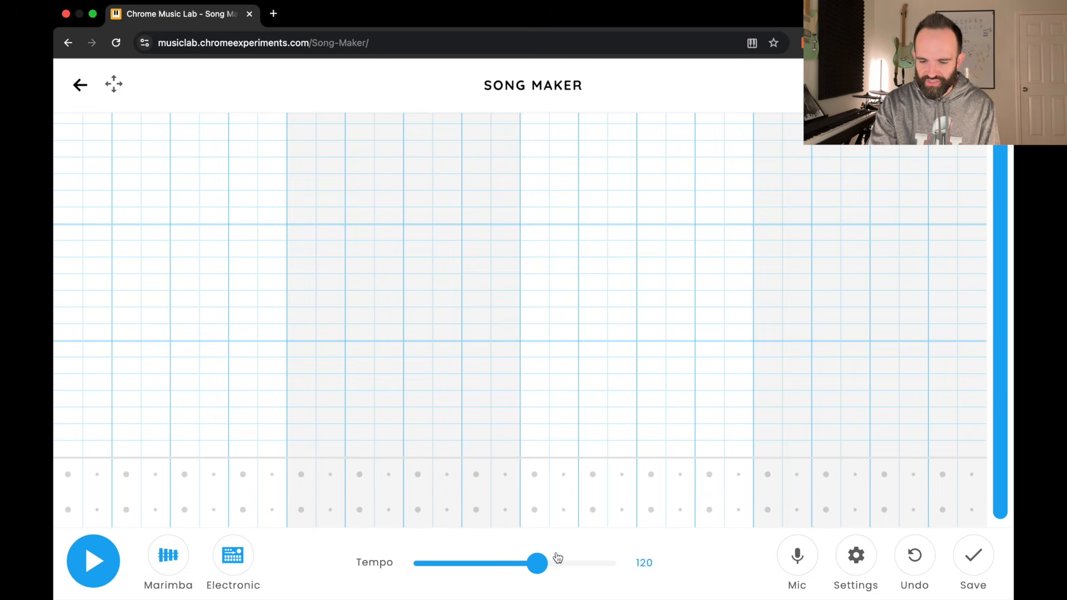
drag(538, 564, 530, 573)
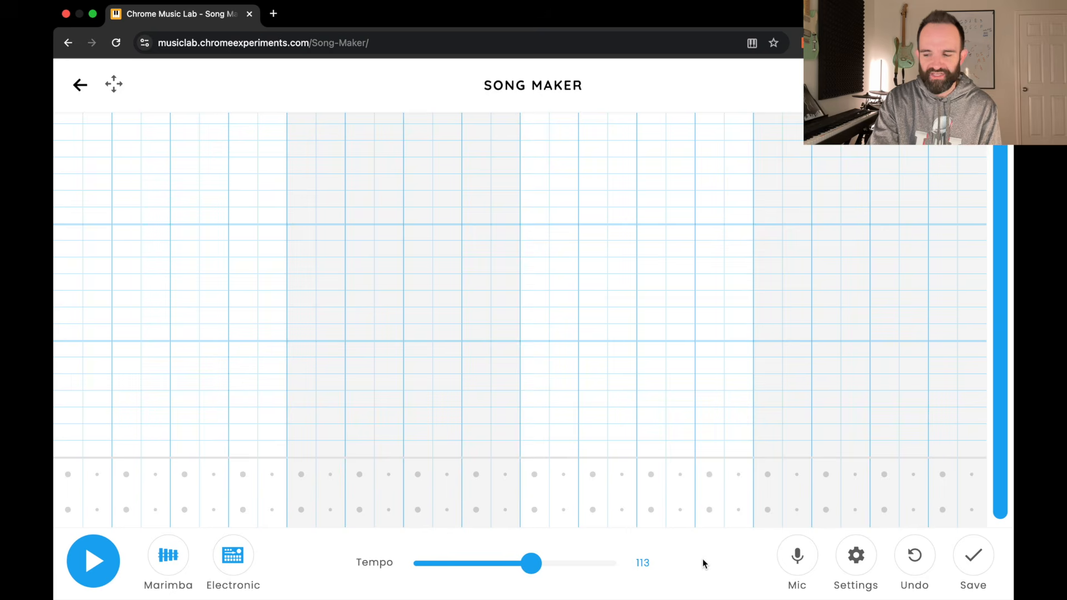
click(230, 560)
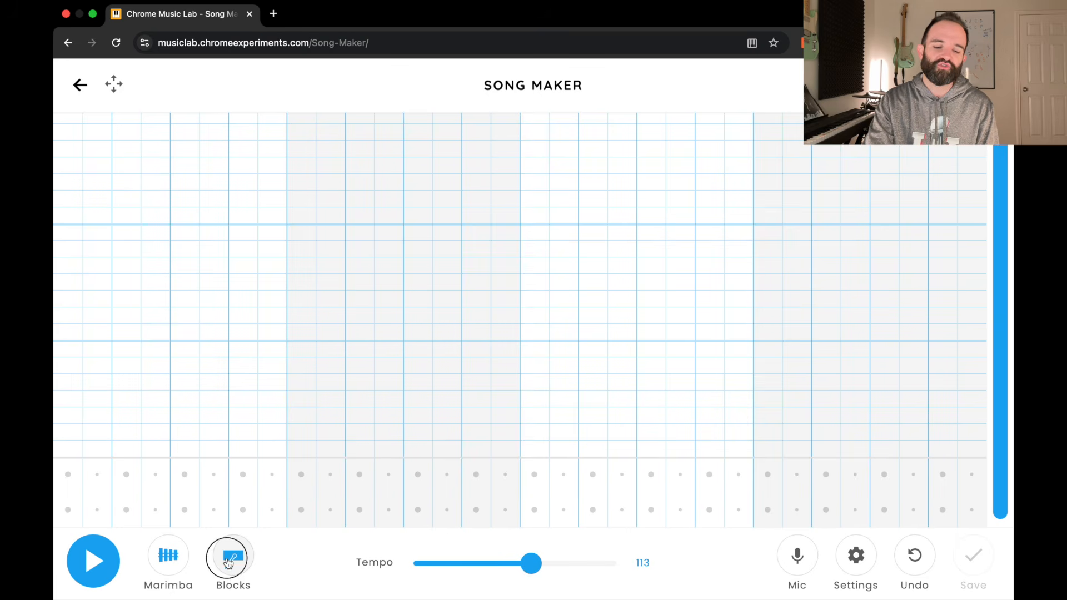
click(229, 560)
click(228, 562)
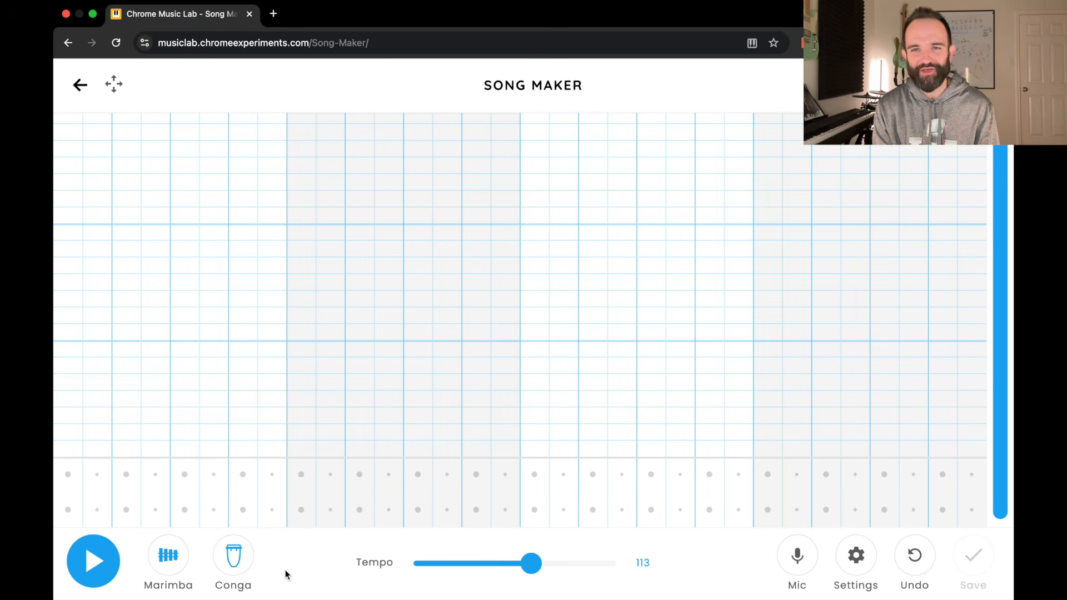
click(68, 510)
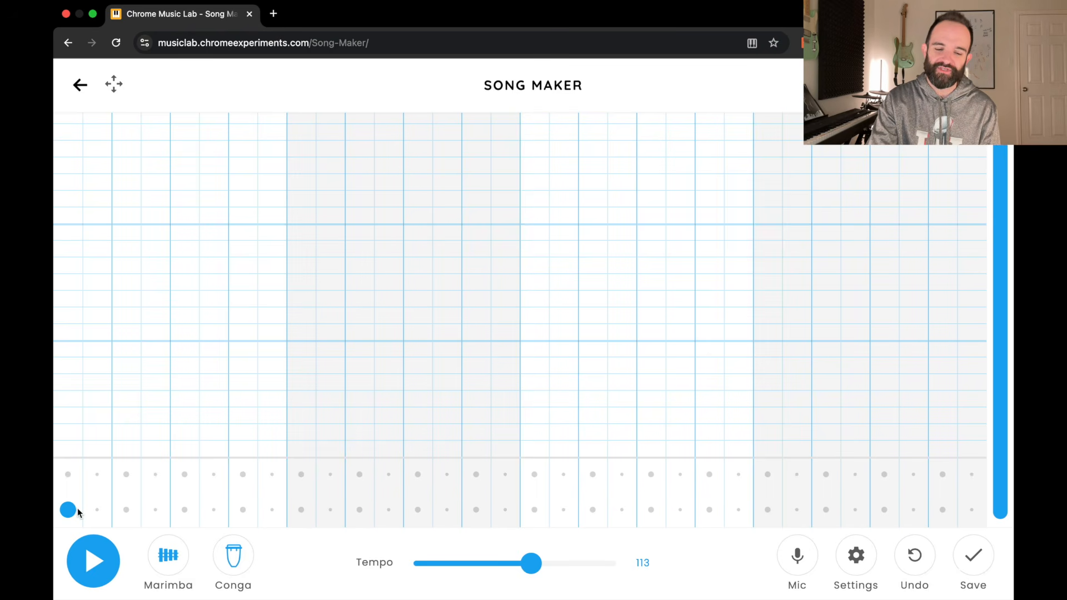
click(96, 478)
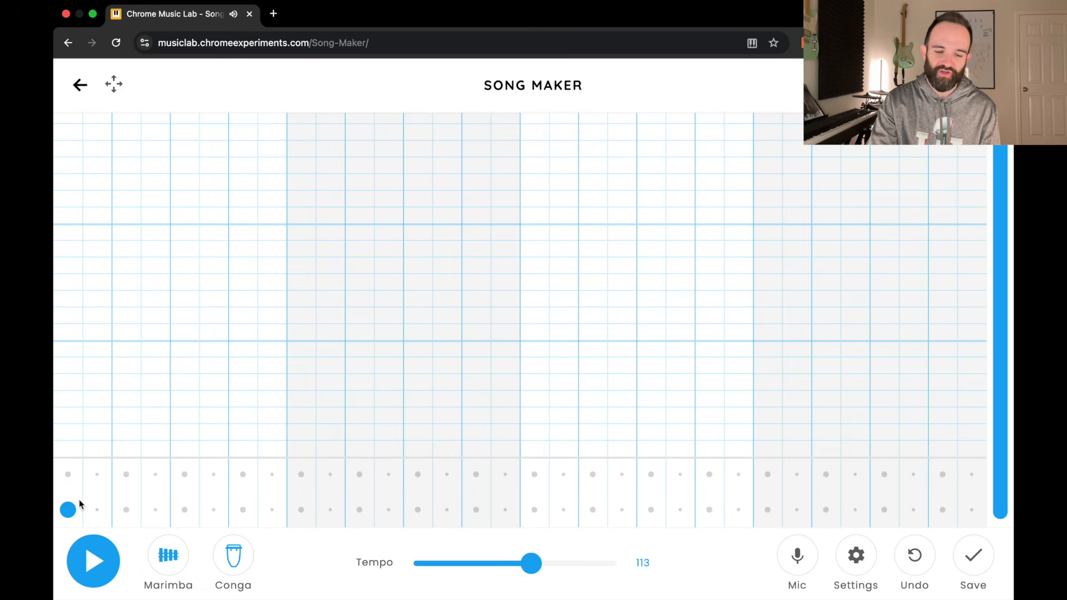
click(79, 500)
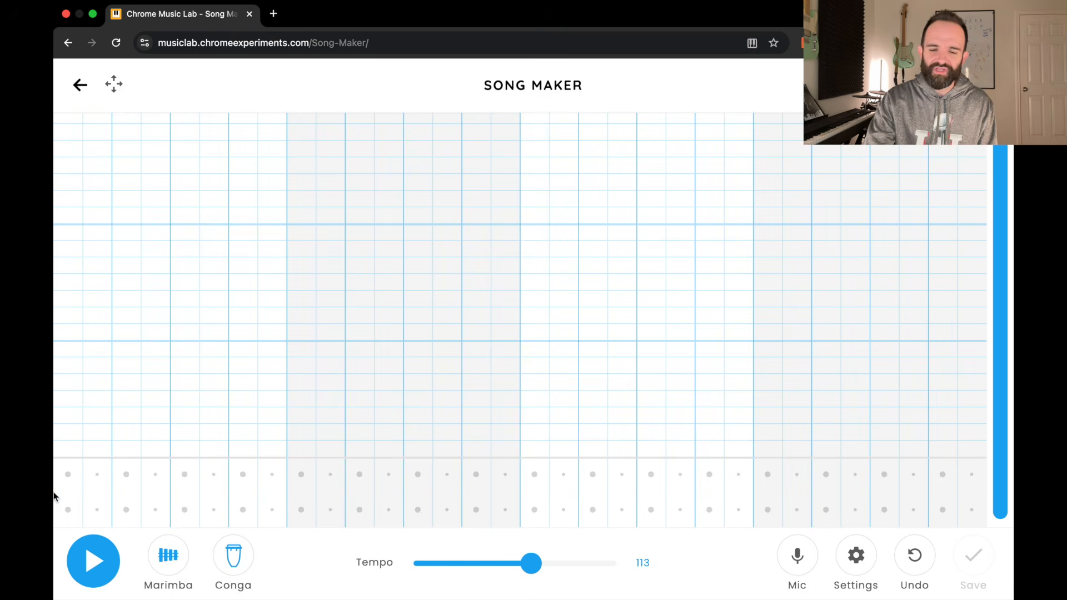
click(73, 416)
click(73, 414)
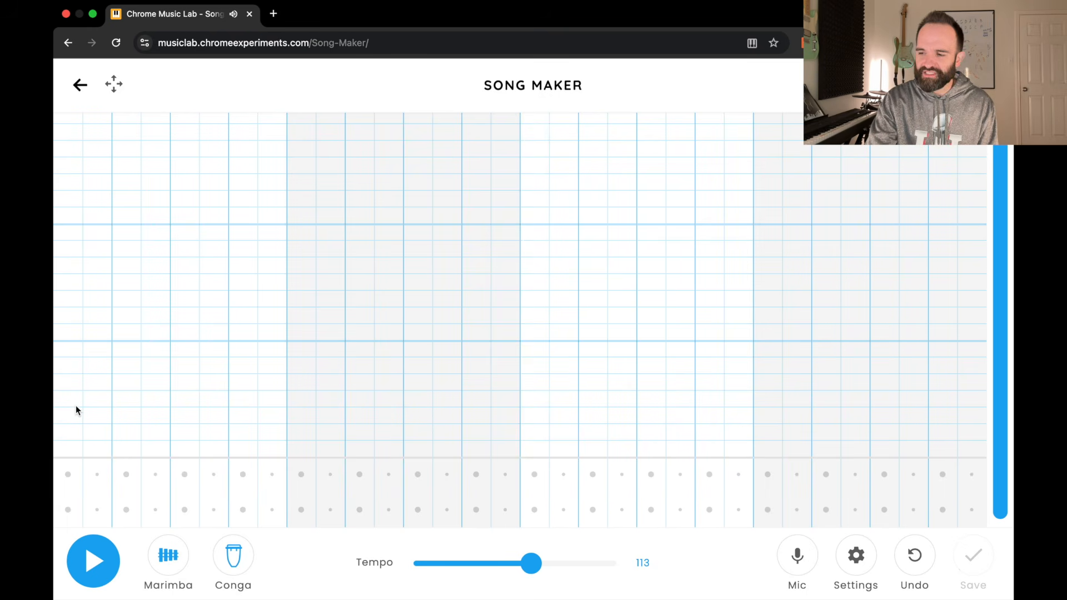
Add two purple notes an octave apart on beat 1 of bar 1, stack red, yellow and purple on beat 3, and play them
click(73, 400)
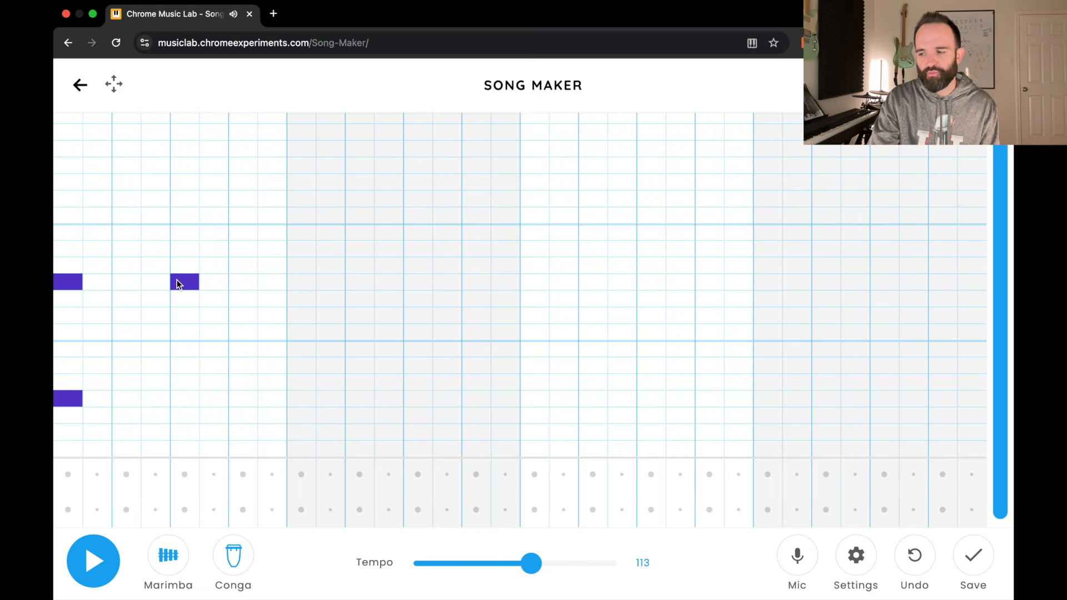
click(192, 321)
click(191, 322)
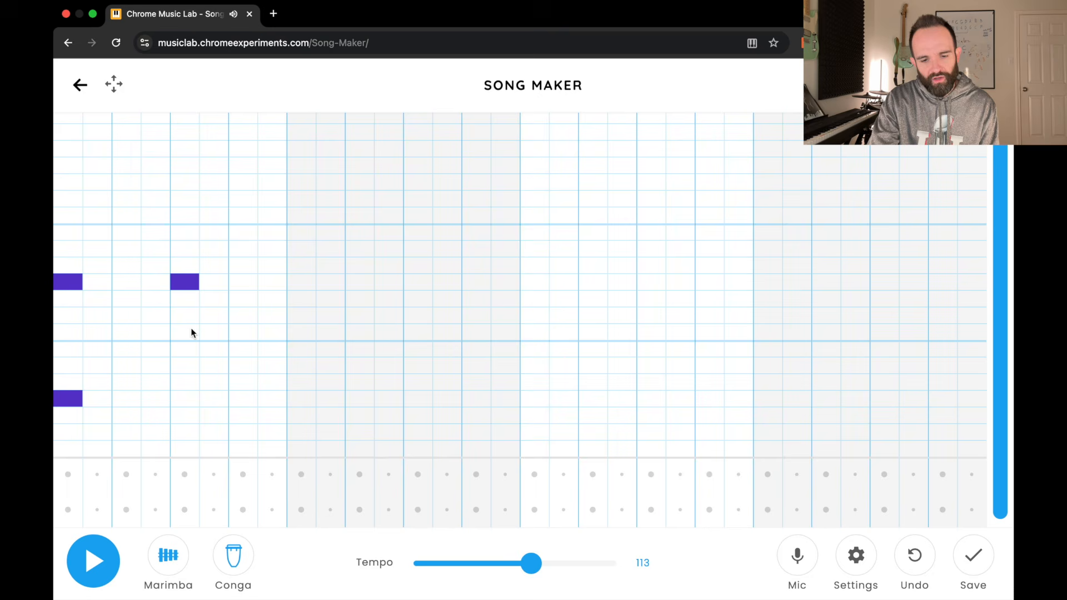
click(191, 332)
click(191, 367)
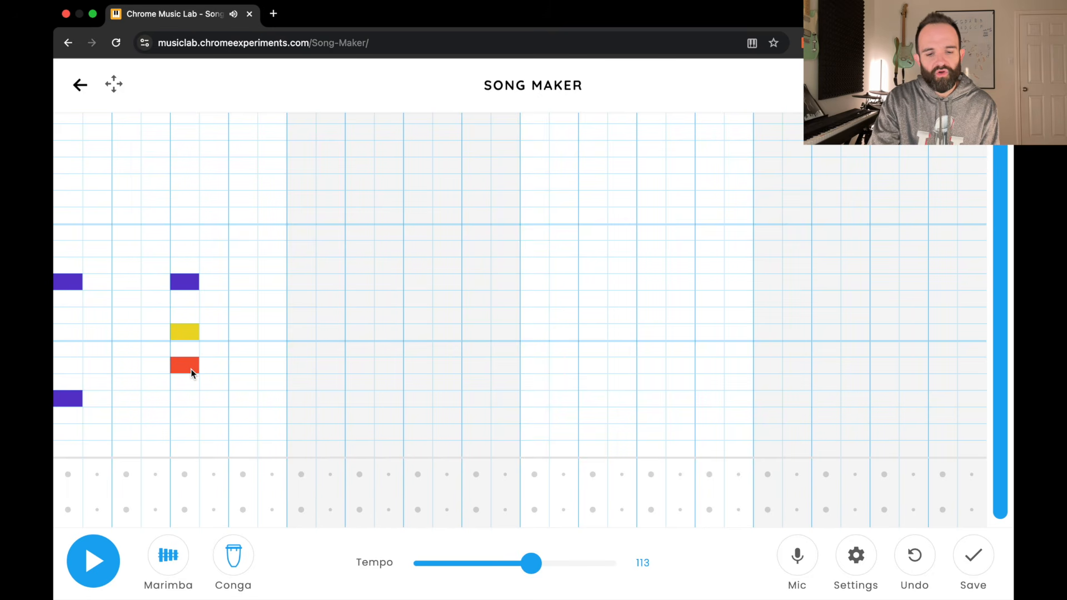
click(98, 562)
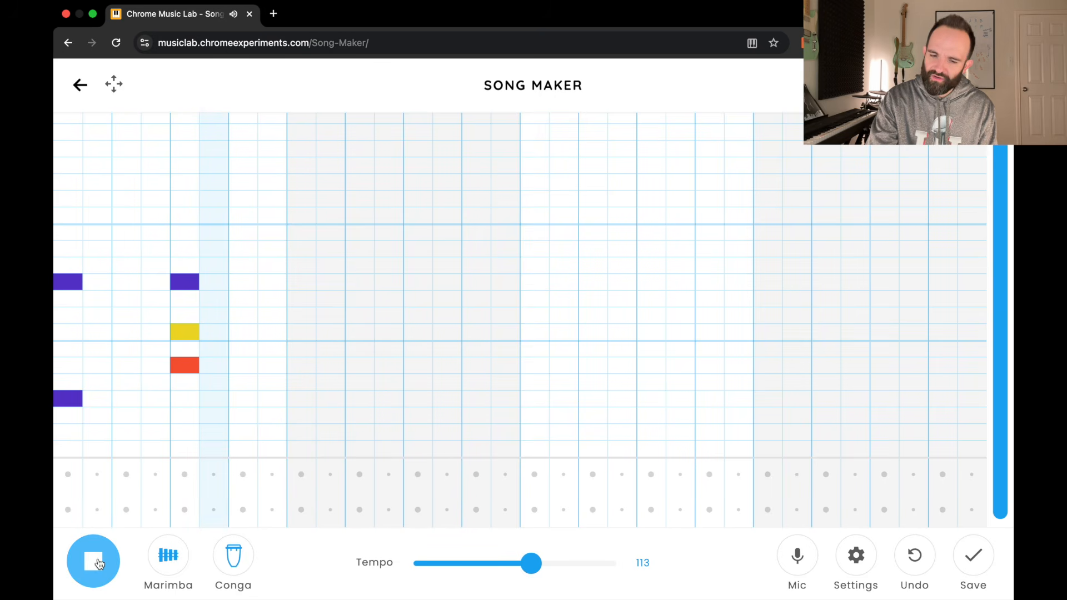
click(101, 570)
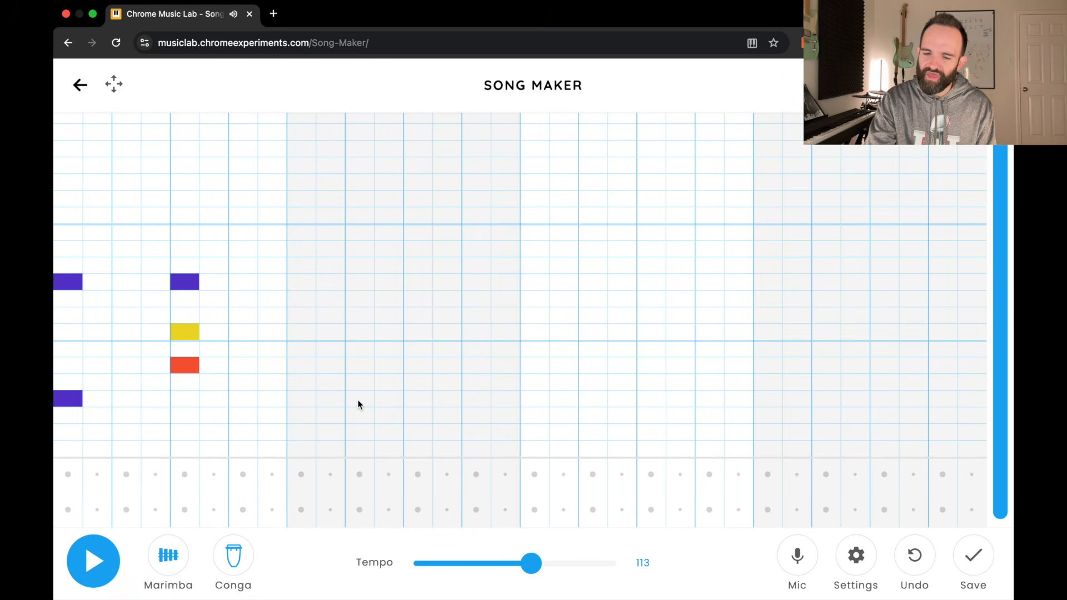
Add two yellow notes an octave apart on beat 1 of bar 3, stack blue, pink and yellow on beat 3, and play the chords
click(533, 448)
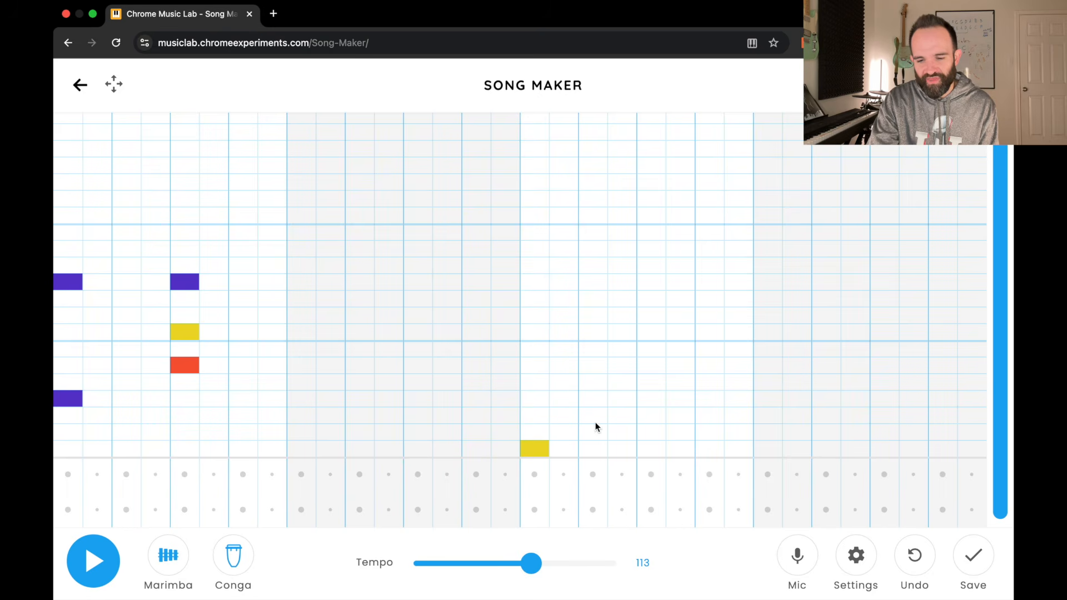
click(537, 350)
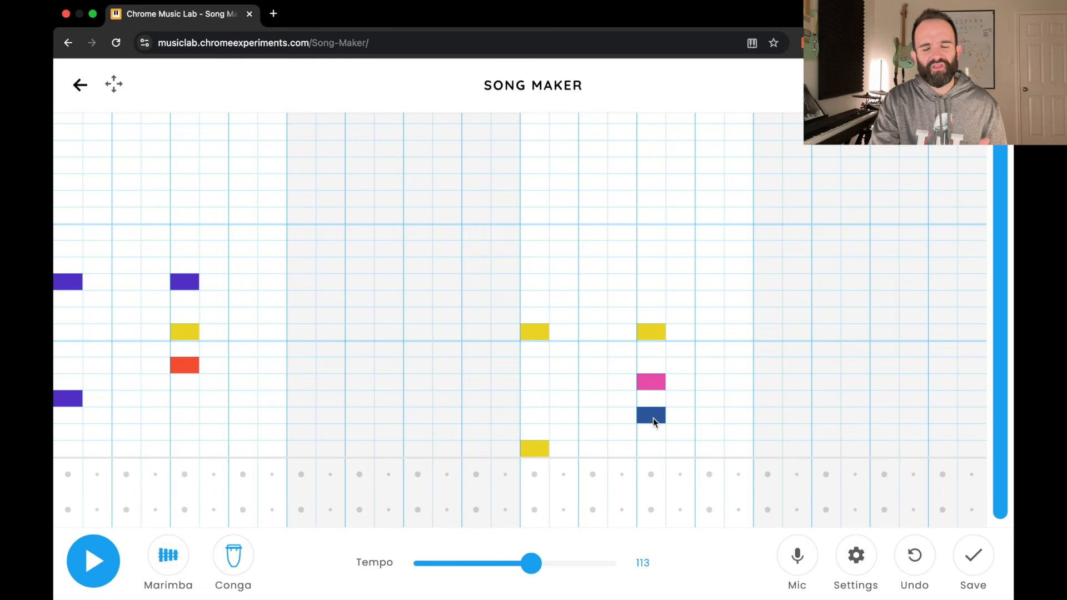
key(space)
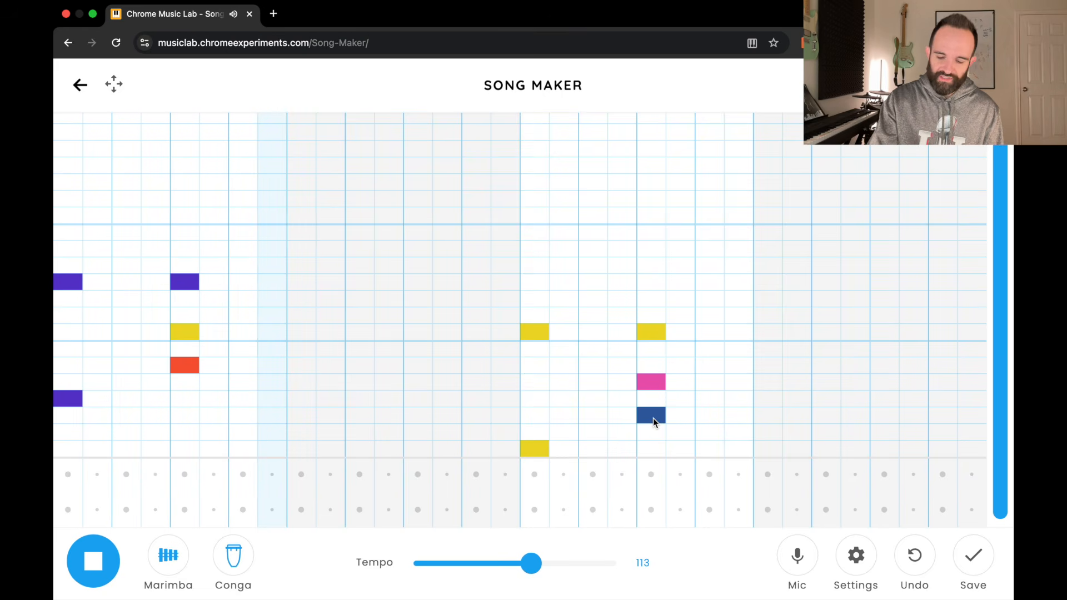
key(space)
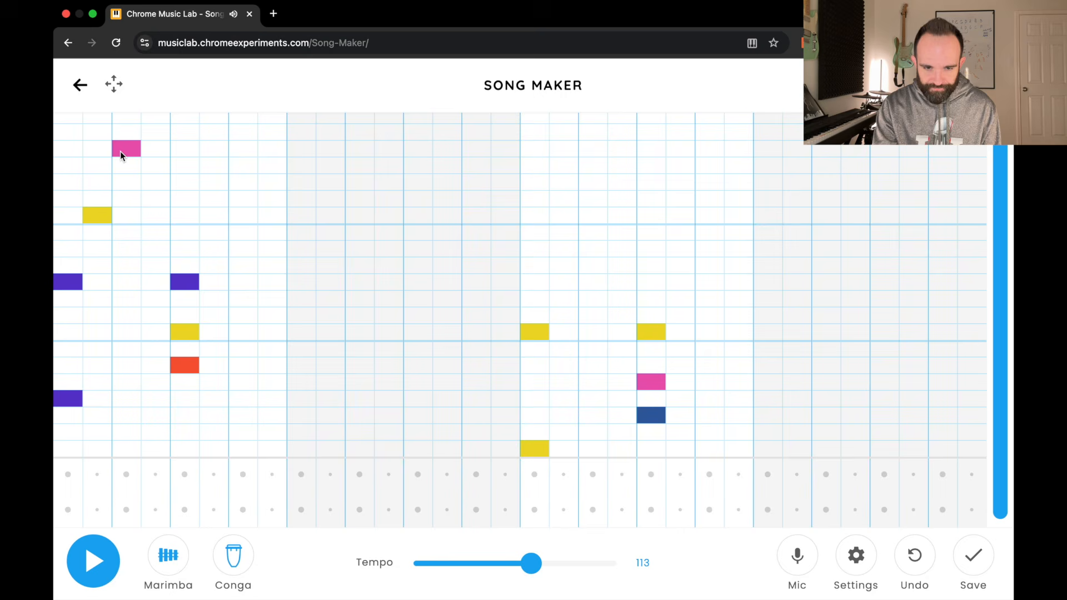
Complete bar 1's upper figure with yellow, a blue-pink pair and a green-purple pair on consecutive half-beats after beat 1, and play it
click(153, 168)
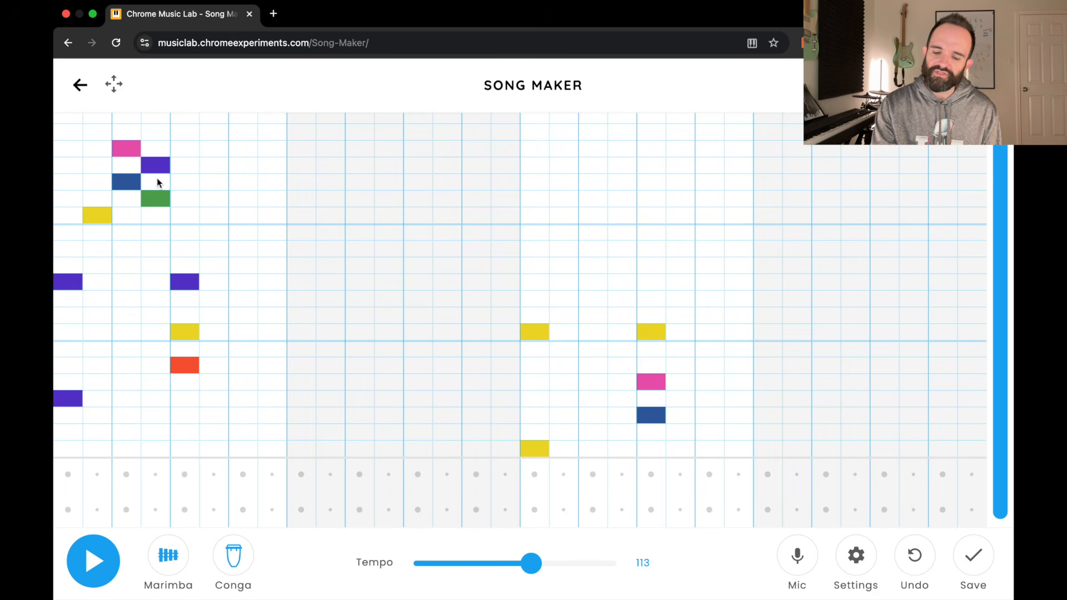
key(space)
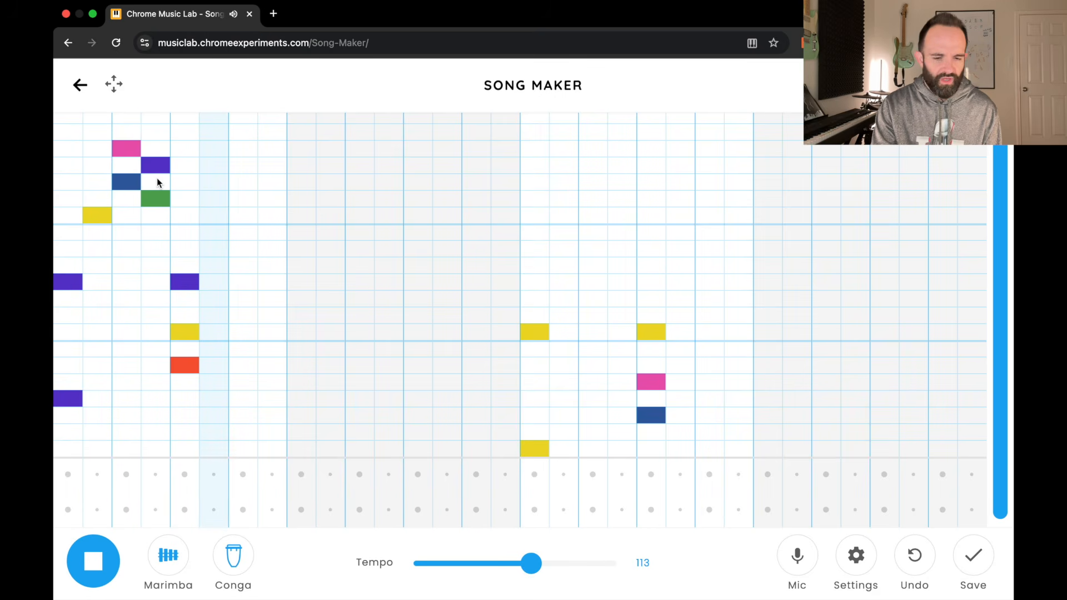
key(space)
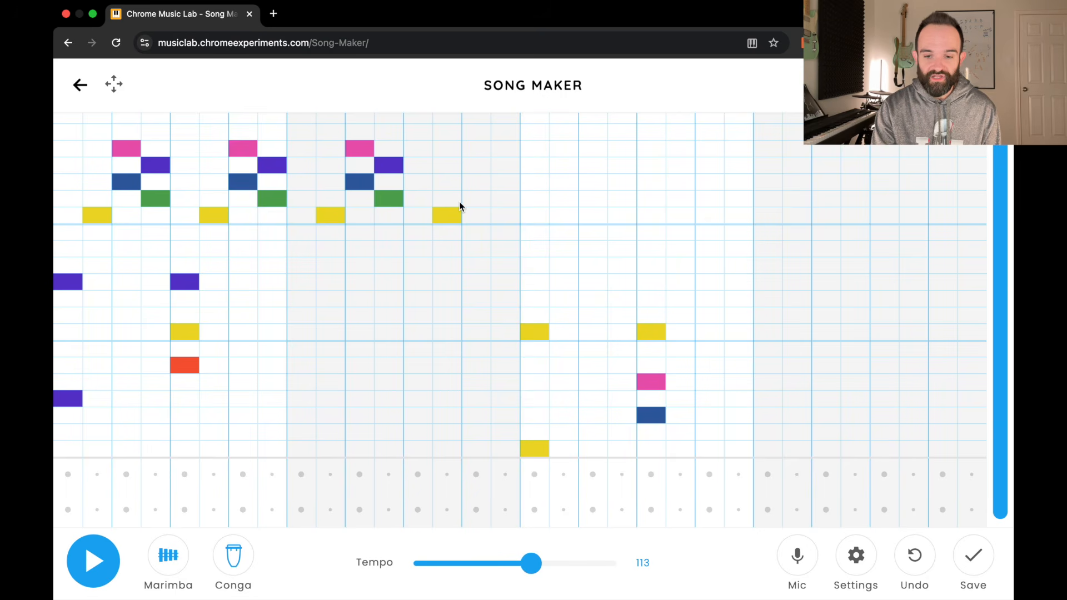
Repeat the upper figure through bar 2, ending with green-purple on beat 4 and blue-pink on its second half, and play it
click(474, 199)
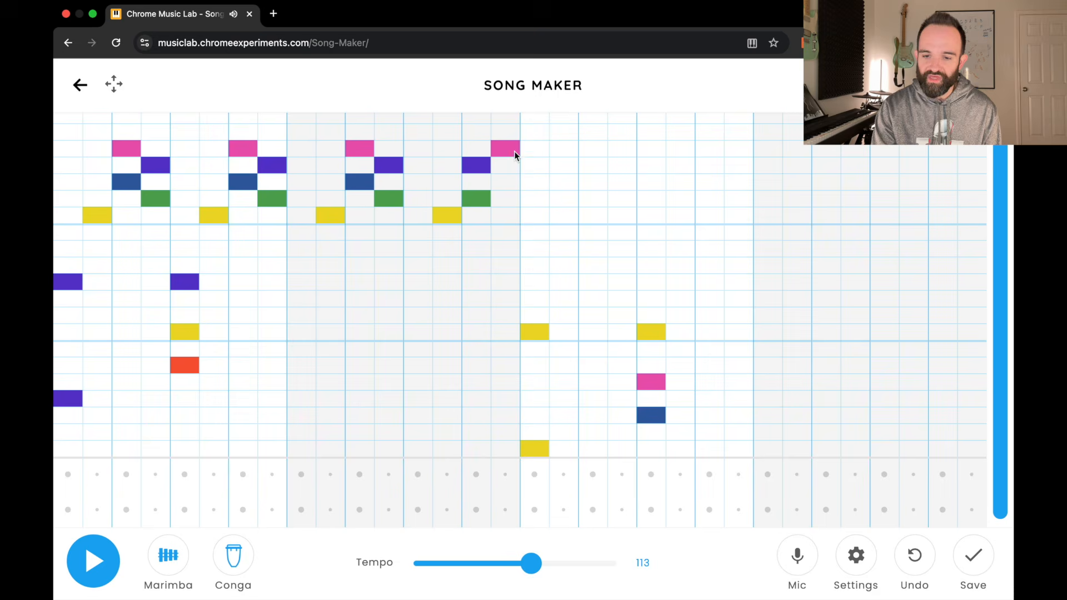
key(space)
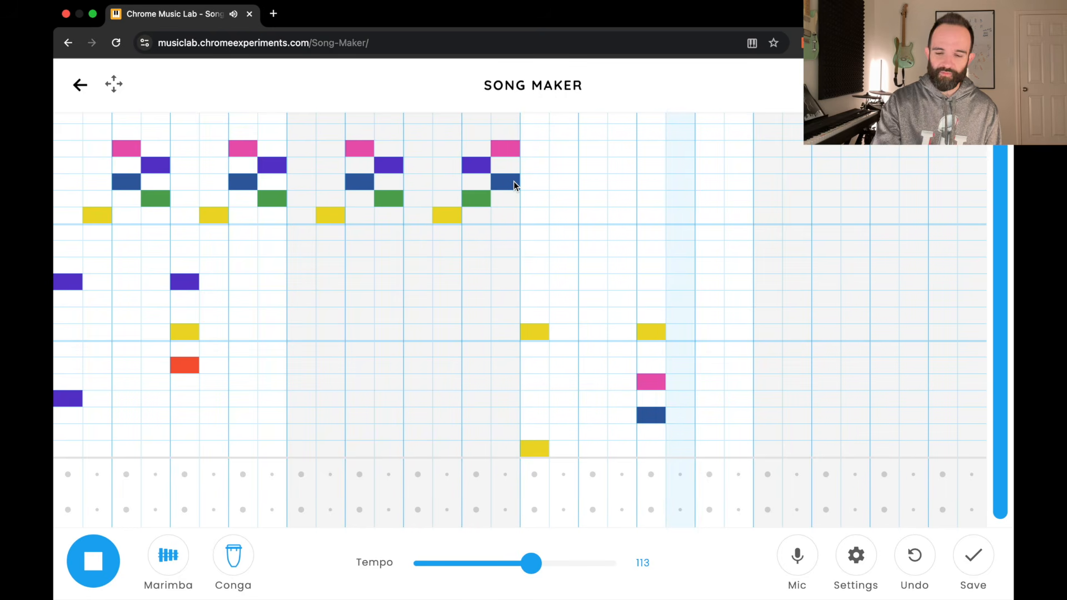
key(space)
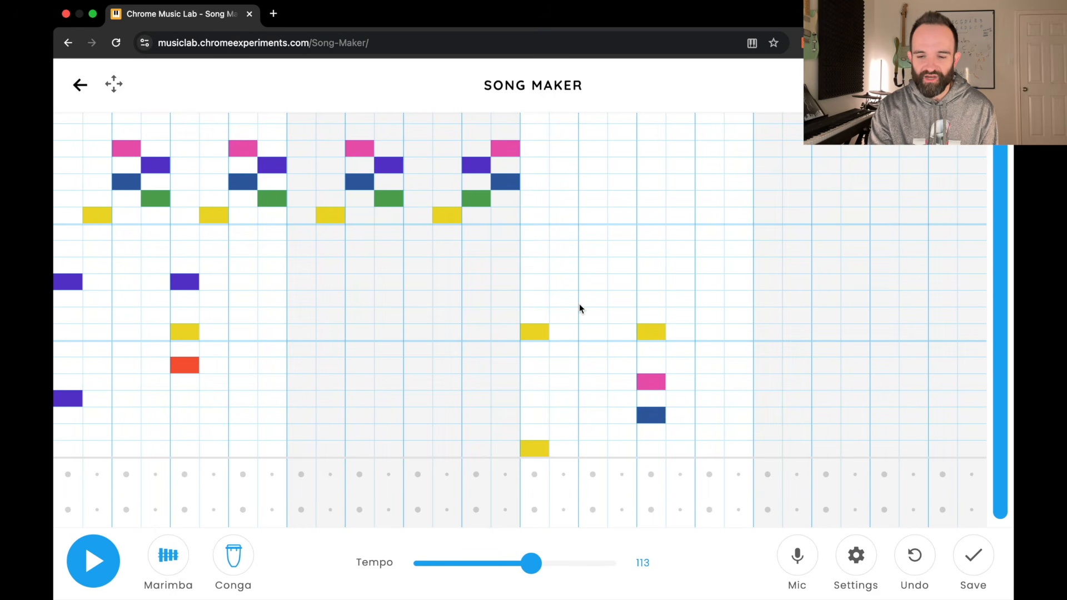
Add bar 3's figure: a mid-range pink note after beat 1, high blue and pink on beat 2, and green and purple a half-beat after
click(565, 265)
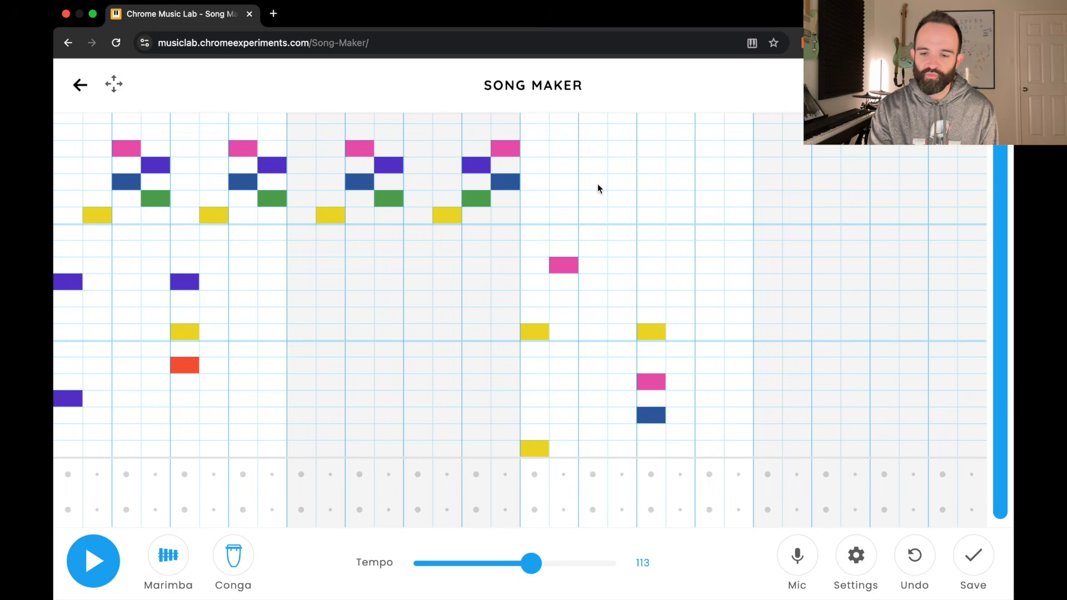
click(593, 197)
click(593, 197)
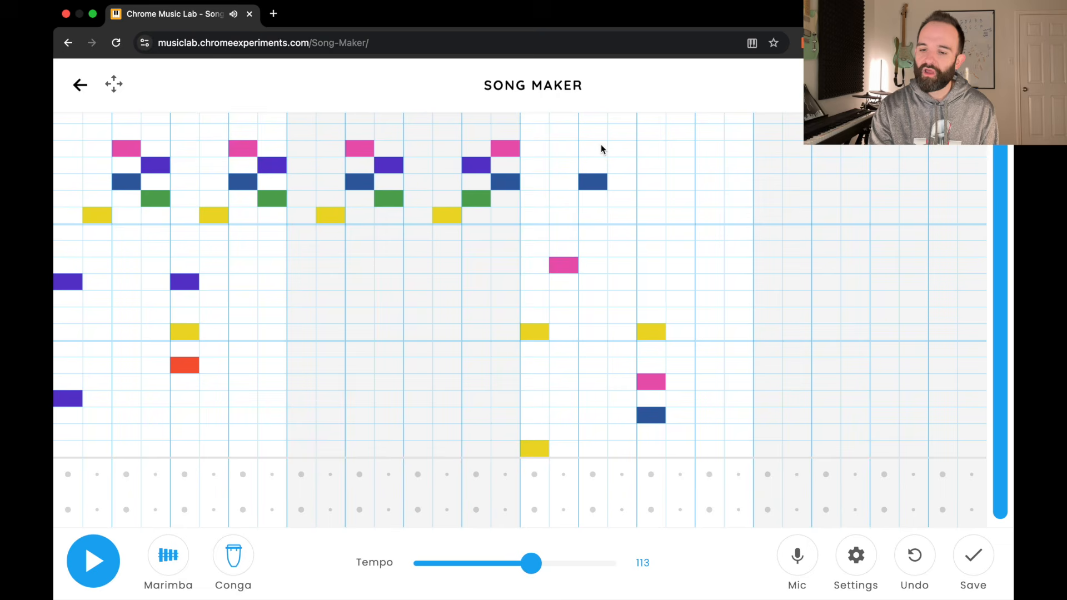
click(619, 164)
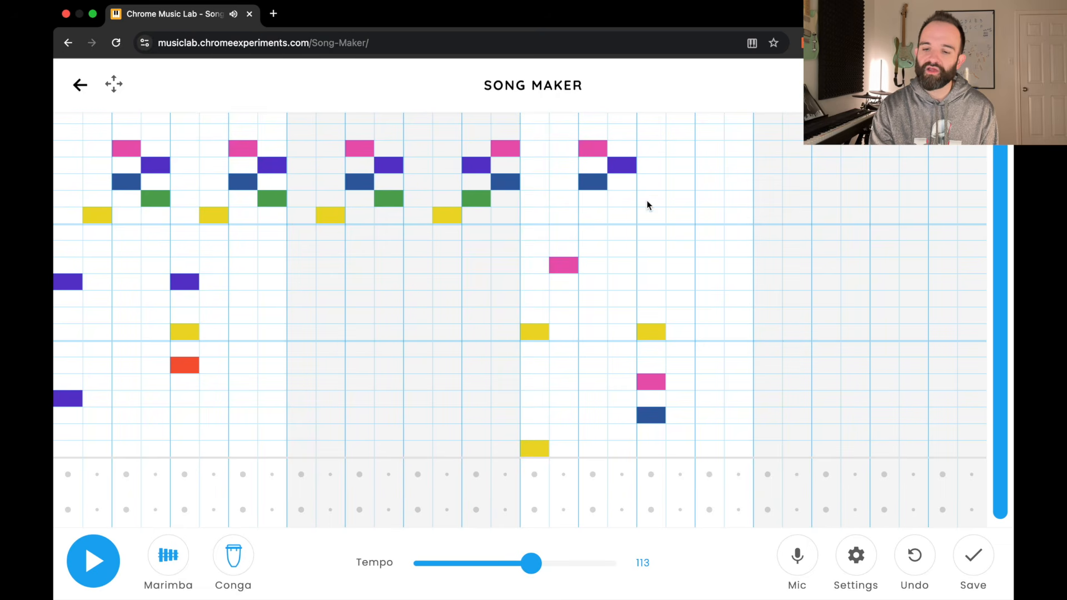
click(622, 200)
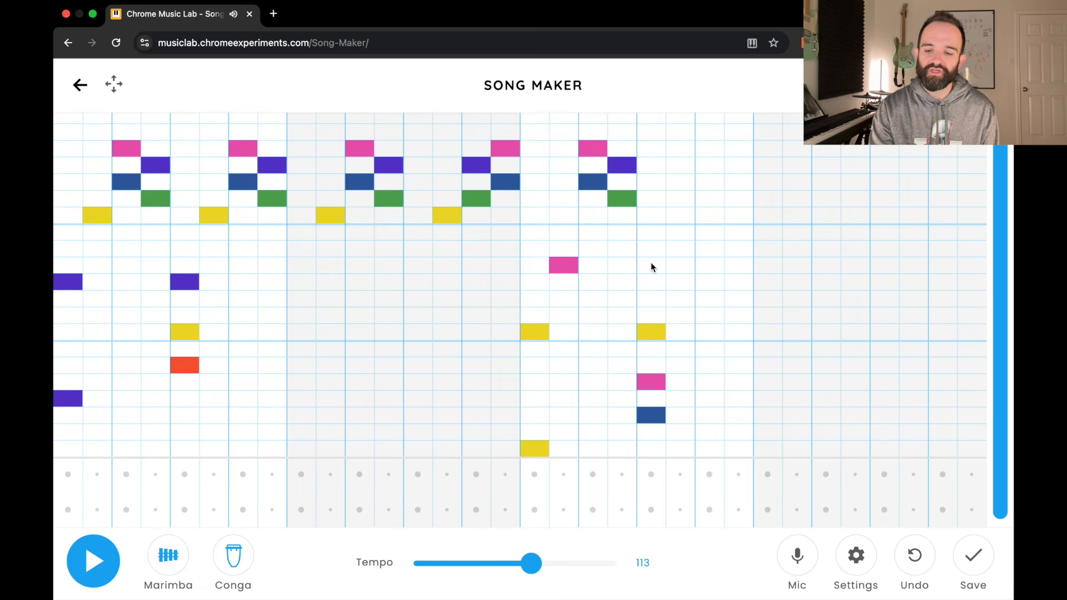
Repeat the figure in bar 3's second half: mid-range pink after beat 3, high blue and pink on beat 4, purple and green a half-beat after
click(680, 265)
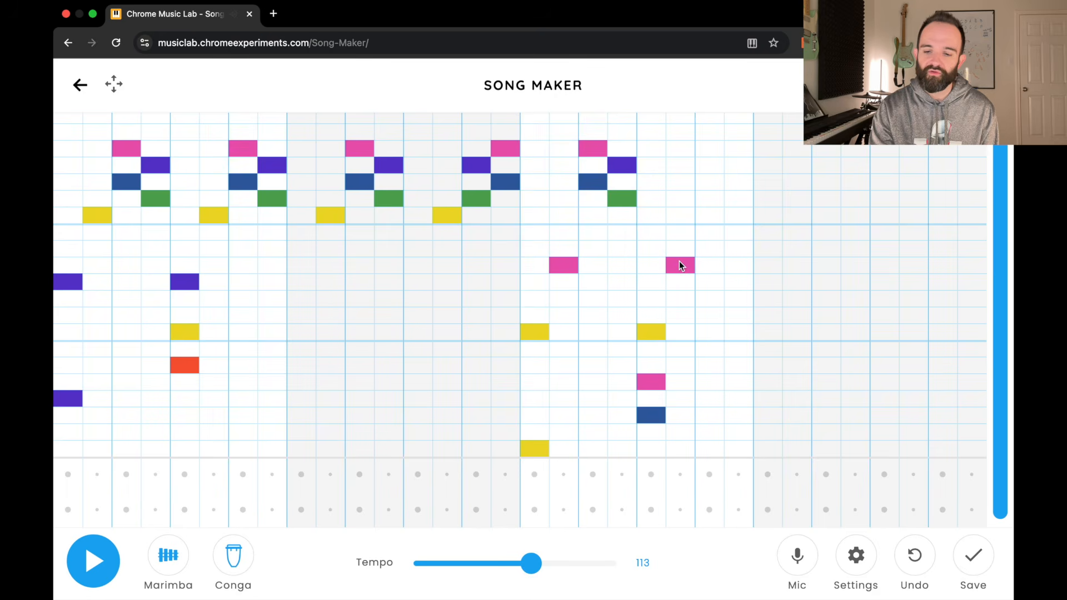
click(708, 182)
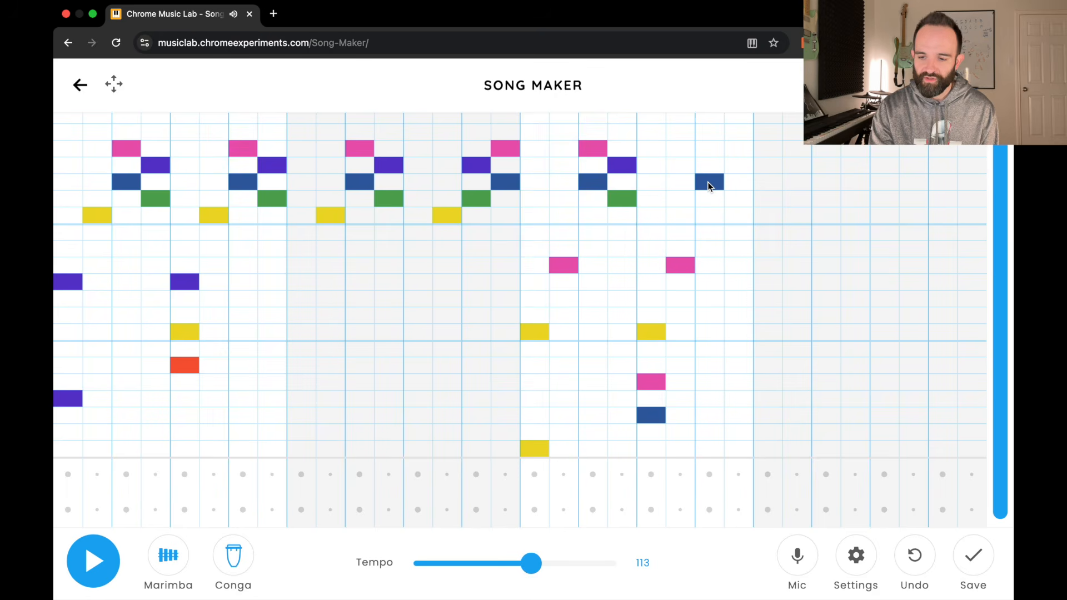
click(710, 146)
click(740, 165)
click(741, 195)
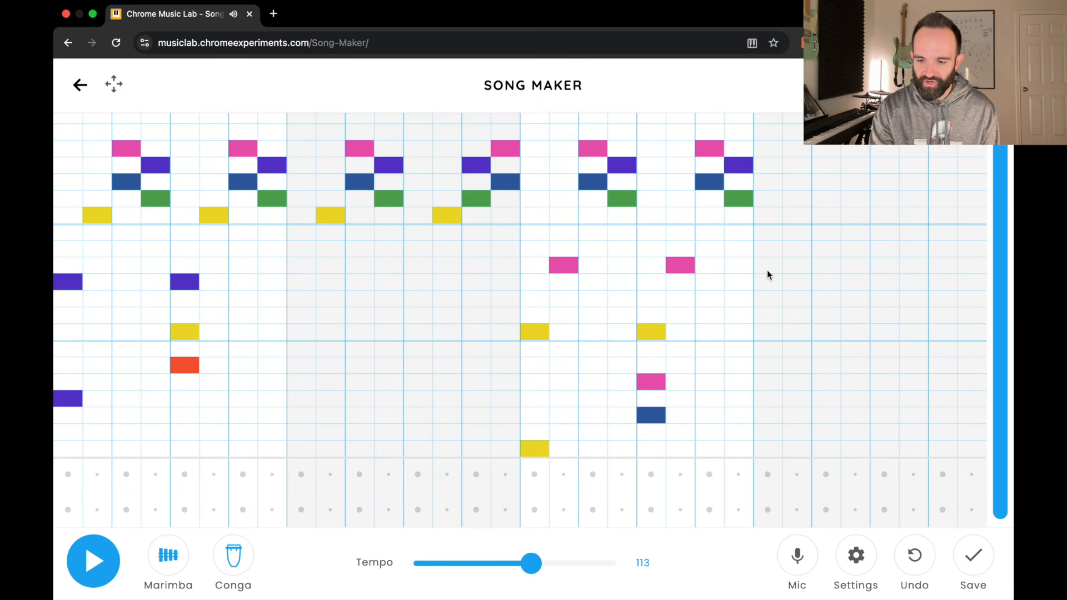
Start bar 4's figure with mid-range pink after beat 1, high blue and pink on beat 2, and purple and green a half-beat after
click(793, 265)
click(824, 199)
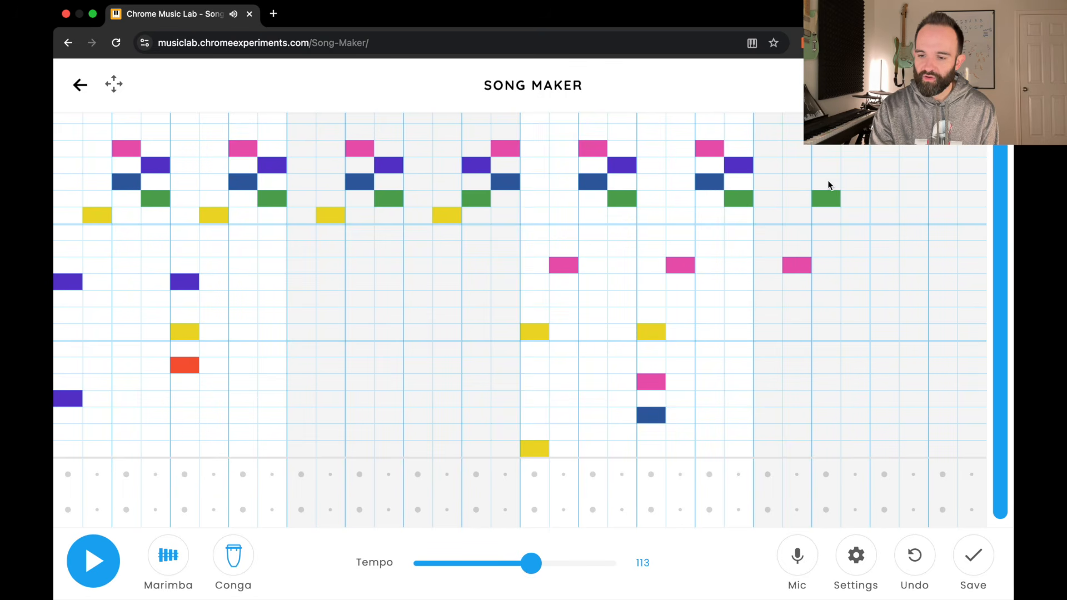
click(827, 183)
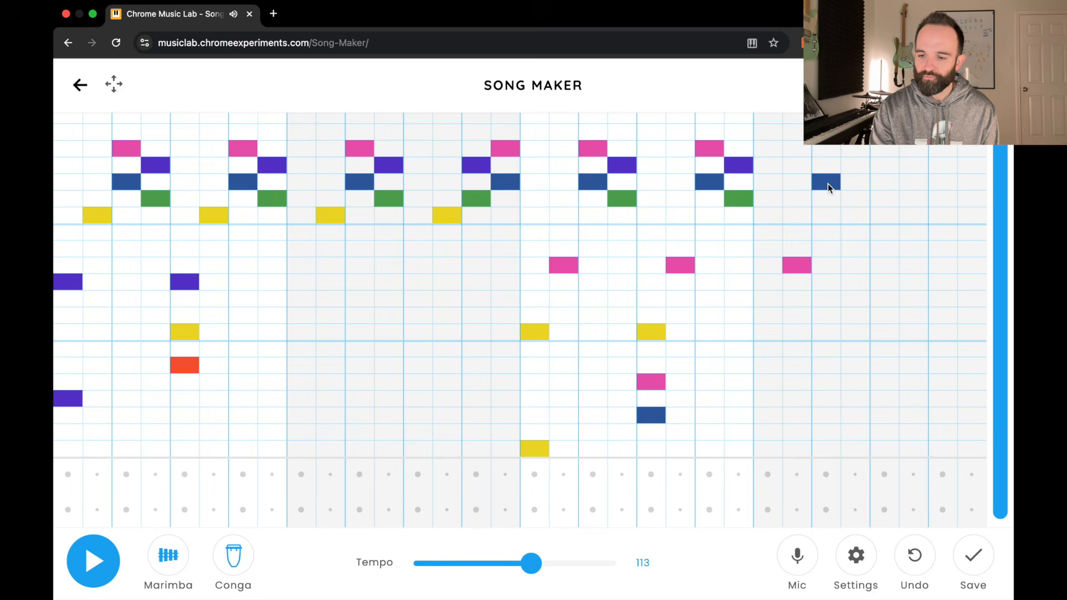
click(827, 150)
click(858, 166)
click(857, 200)
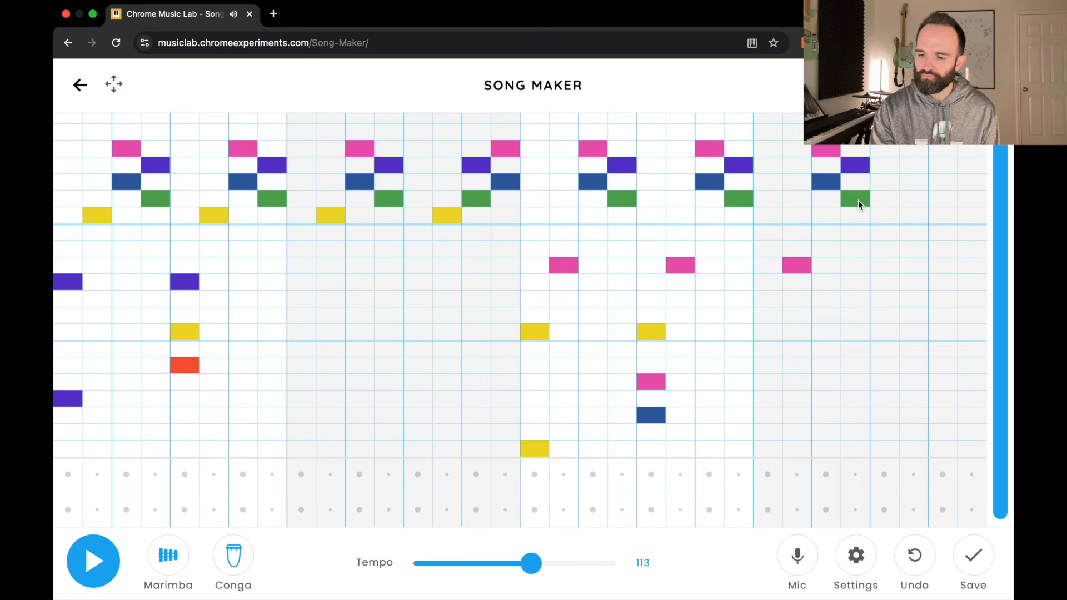
Finish bar 4 with mid-range pink after beat 3, green-purple on beat 4 and blue-pink on its second half, and play the song
click(911, 265)
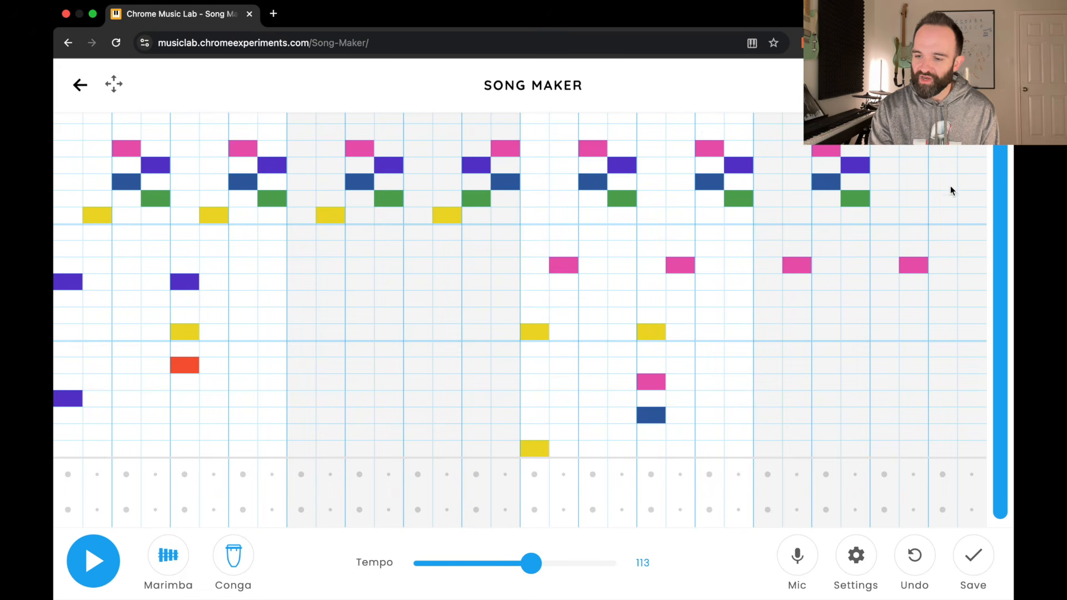
click(945, 201)
drag(945, 202, 970, 148)
click(971, 182)
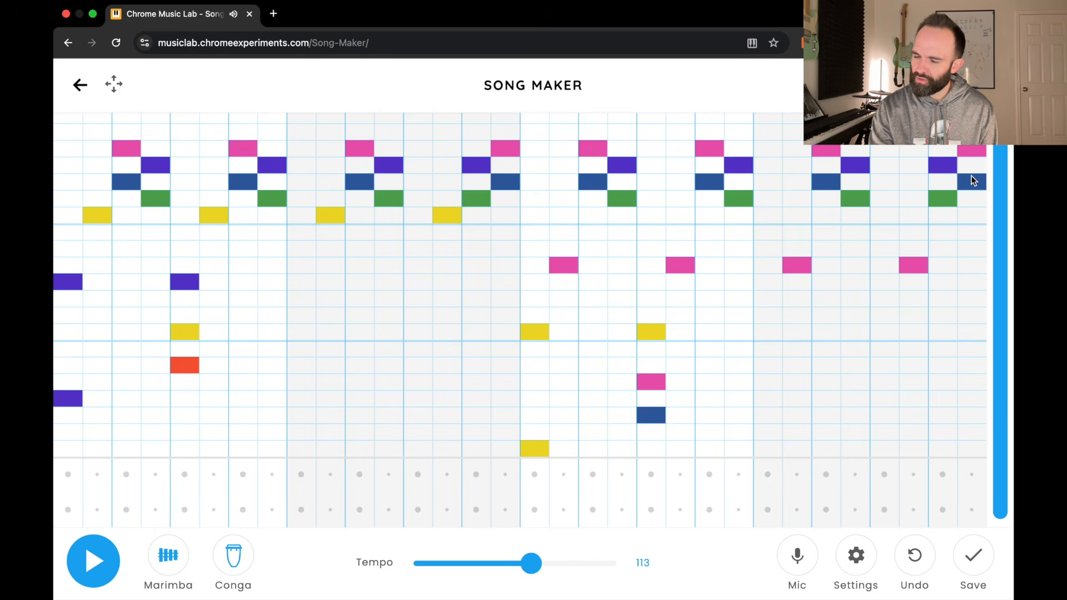
key(space)
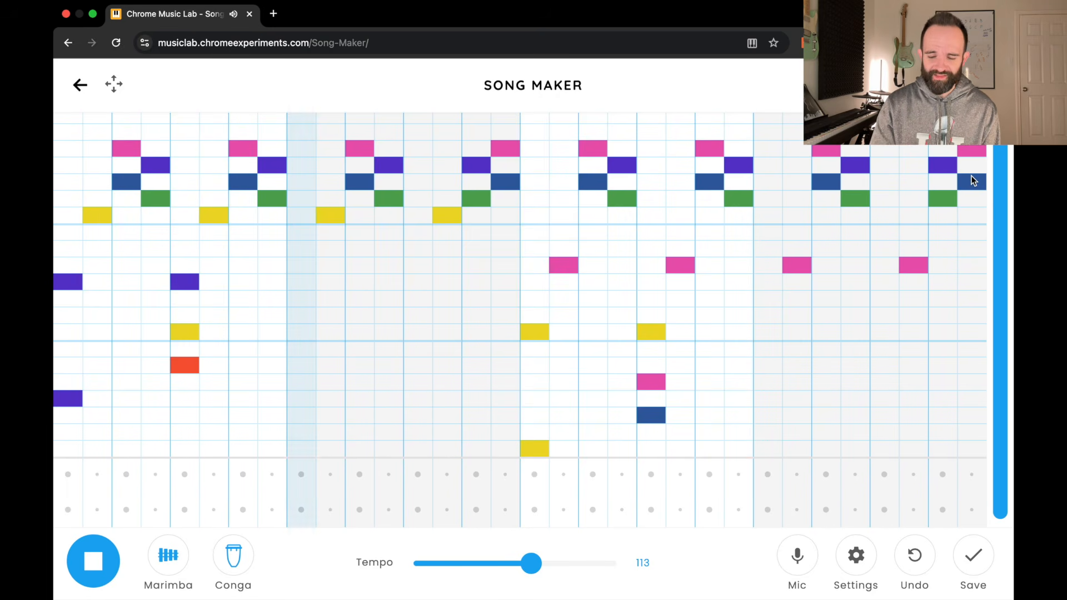
key(space)
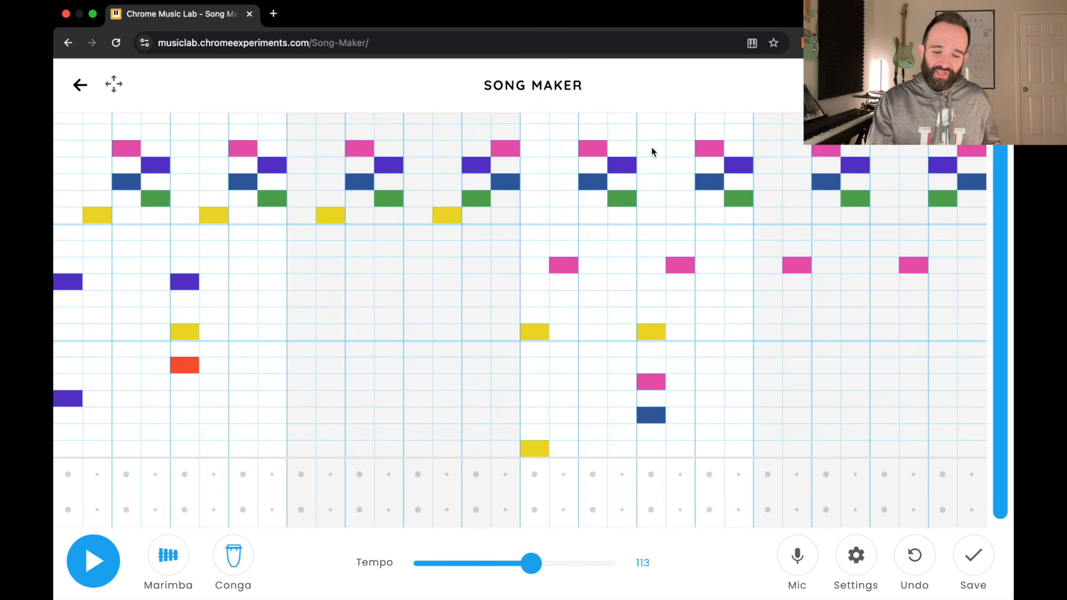
Audition the notes with the Piano, Strings, Woodwind and Synth instruments, and return to Marimba
click(168, 555)
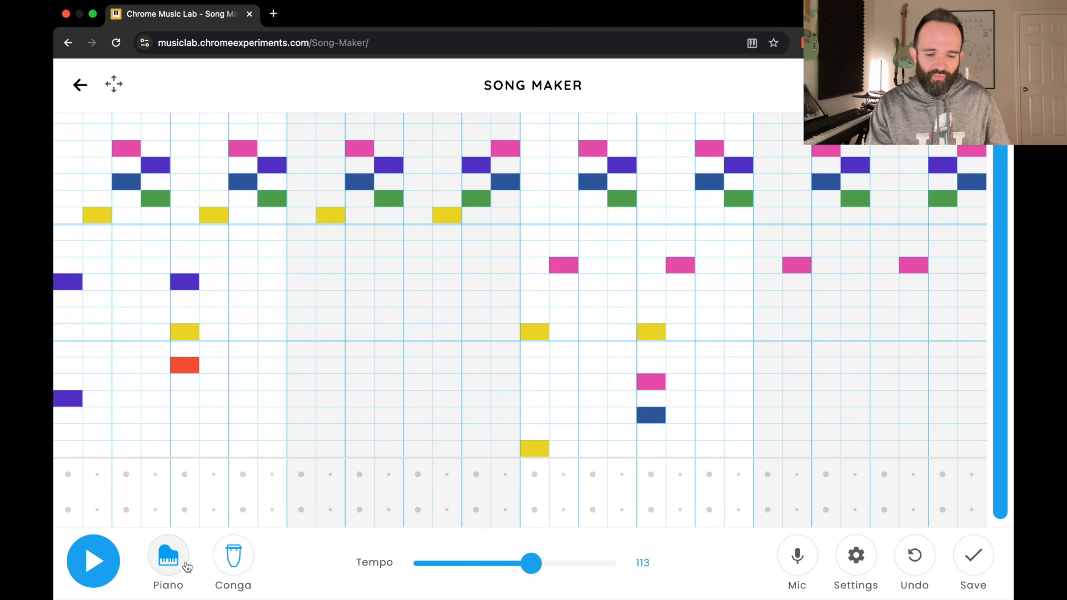
key(space)
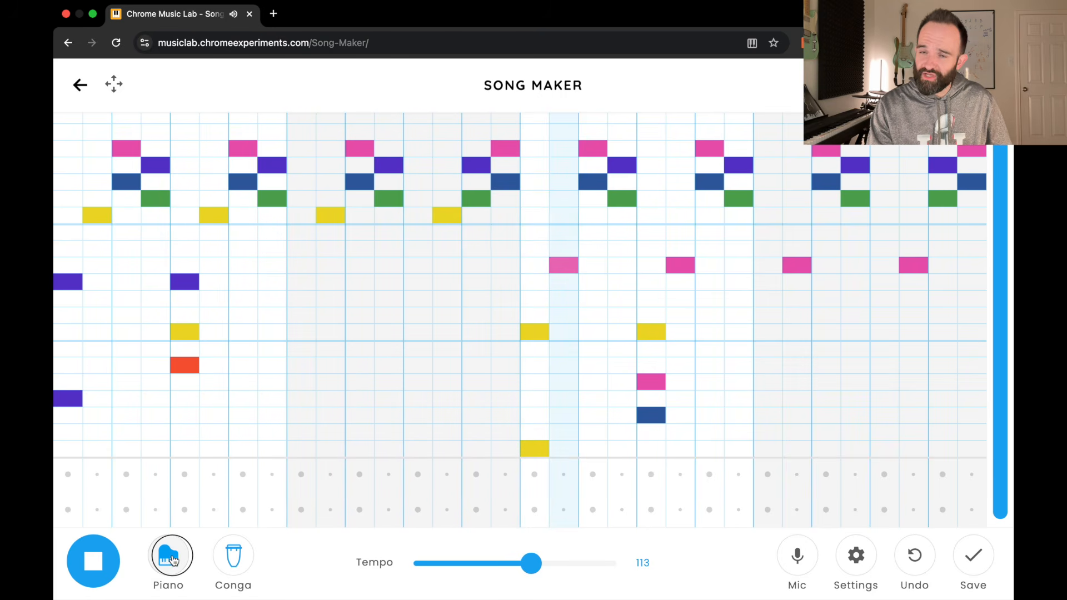
click(173, 559)
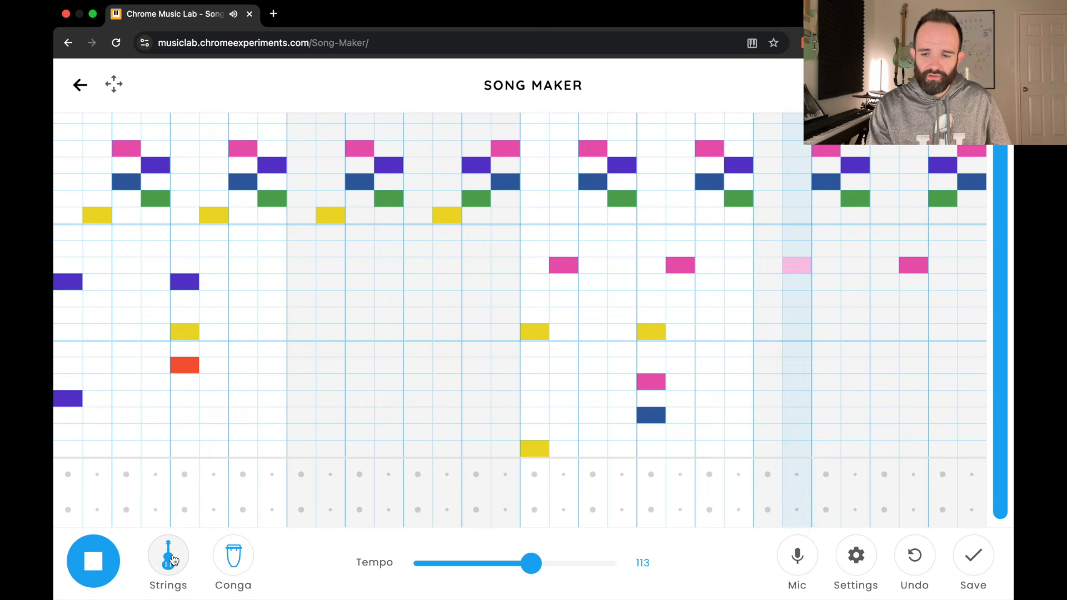
click(172, 559)
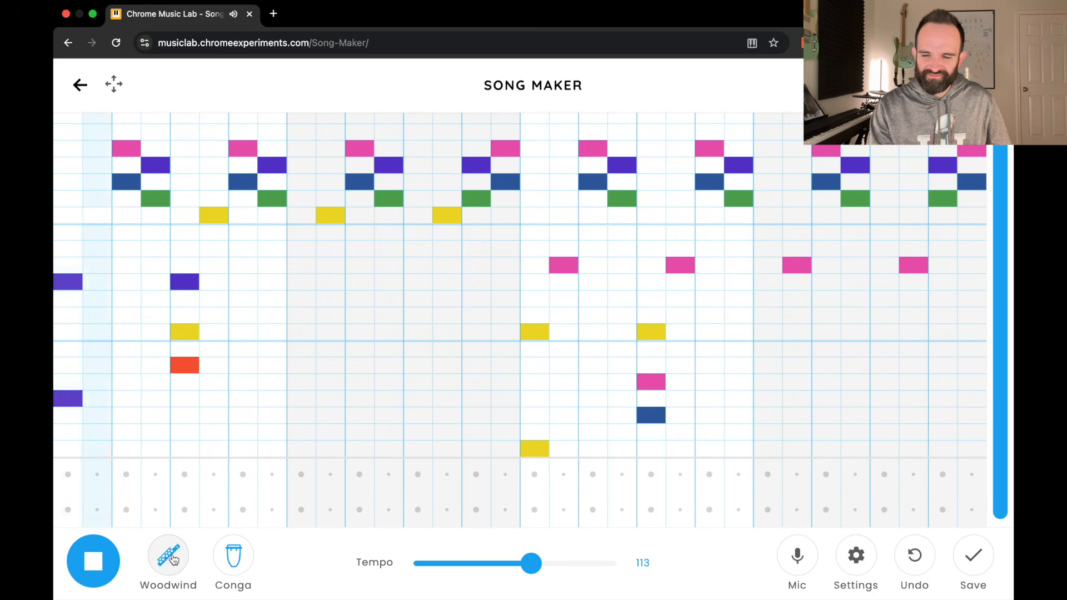
click(172, 560)
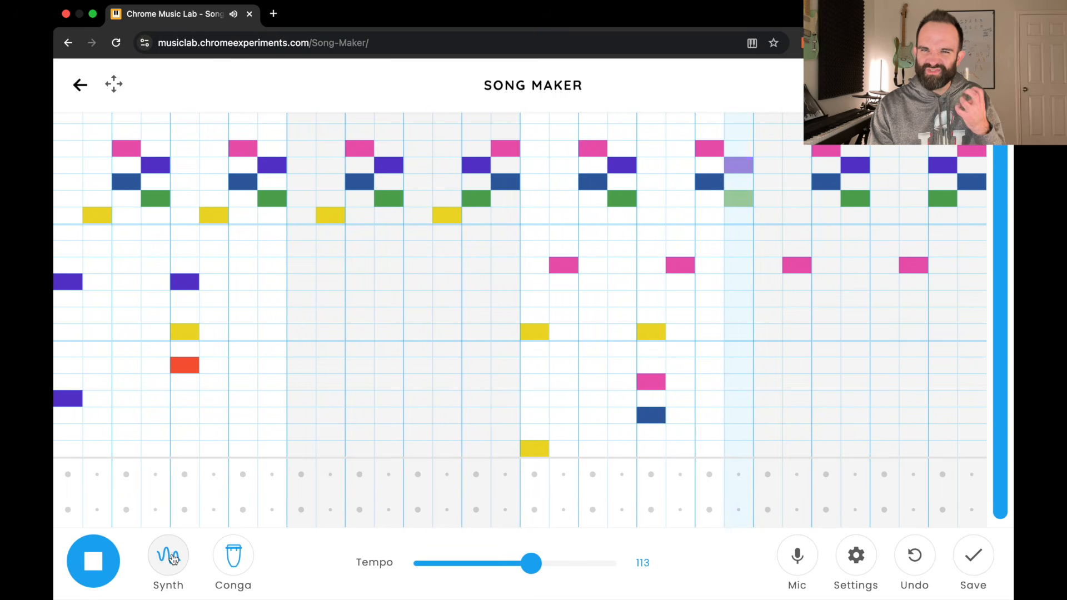
click(173, 558)
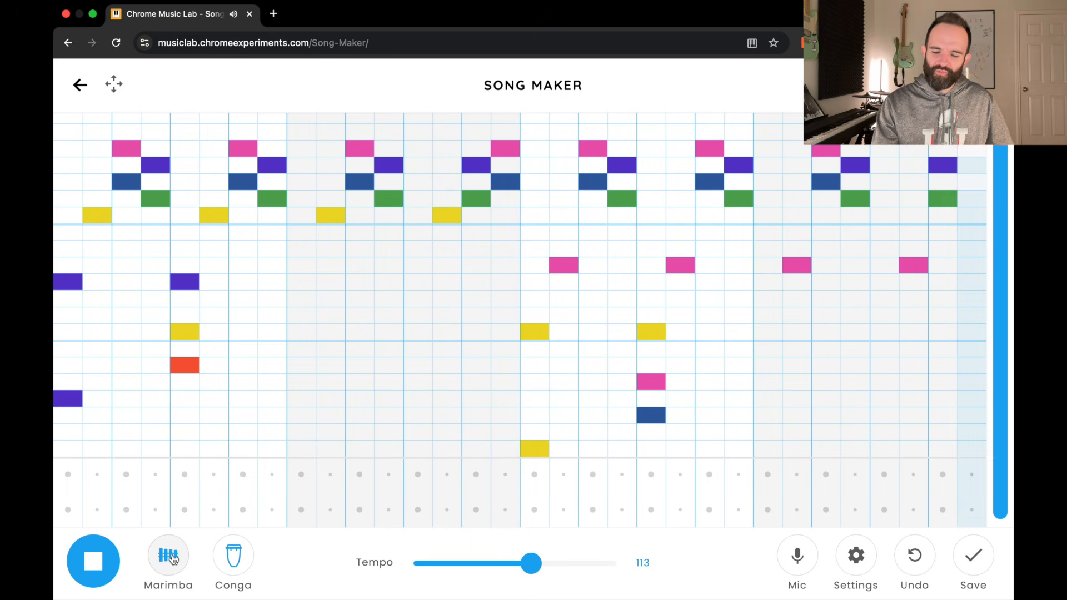
key(space)
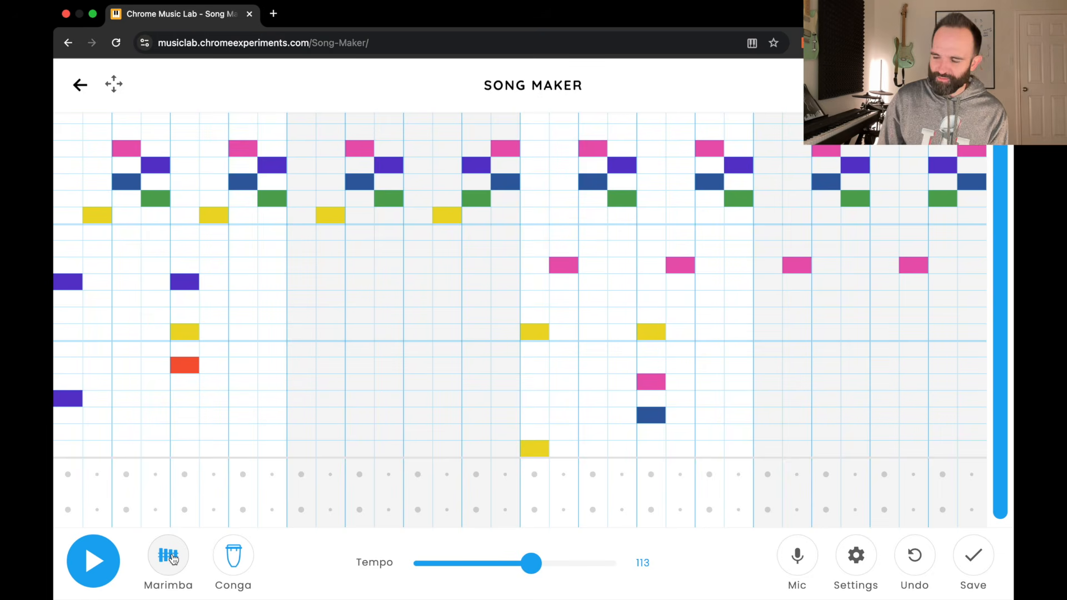
Add low percussion hits on every beat of bar 1 and bar 2's first beat, with high hits after bar 1's beats 2 and 4, and play
click(71, 504)
click(124, 507)
click(185, 510)
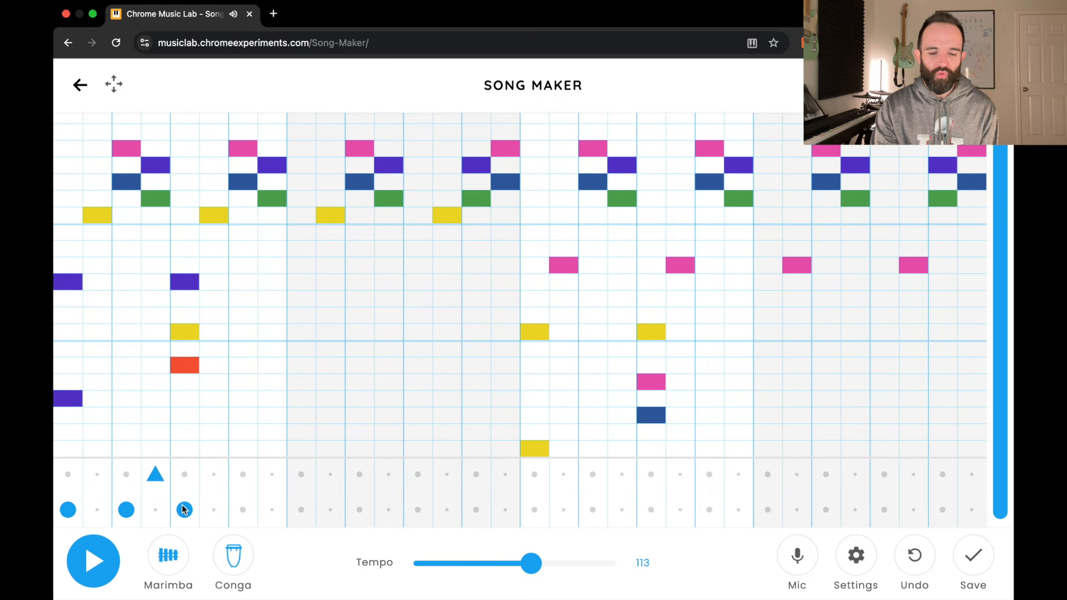
click(281, 481)
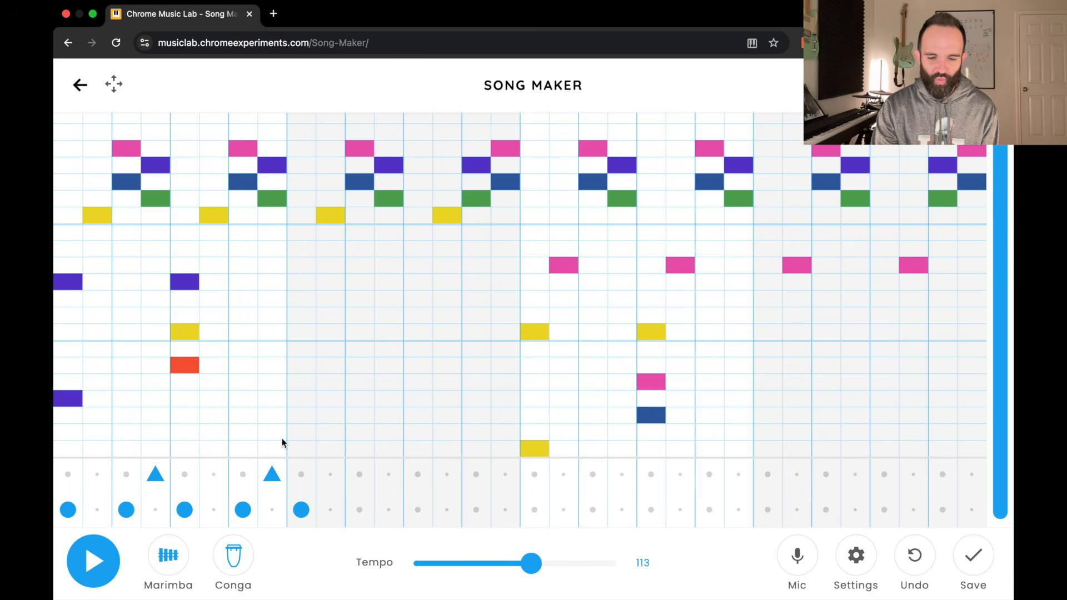
key(space)
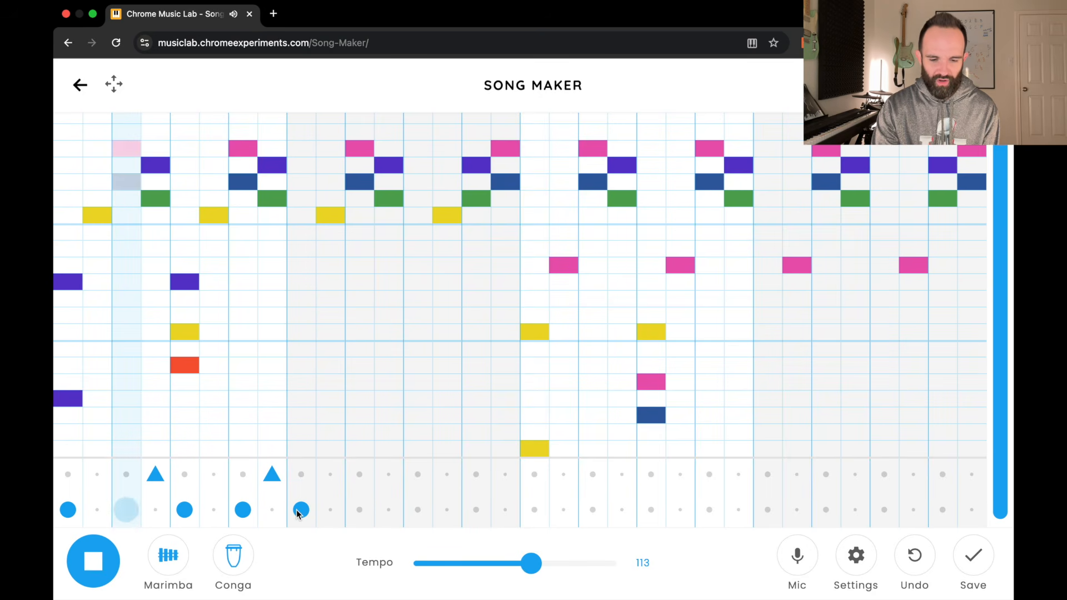
key(space)
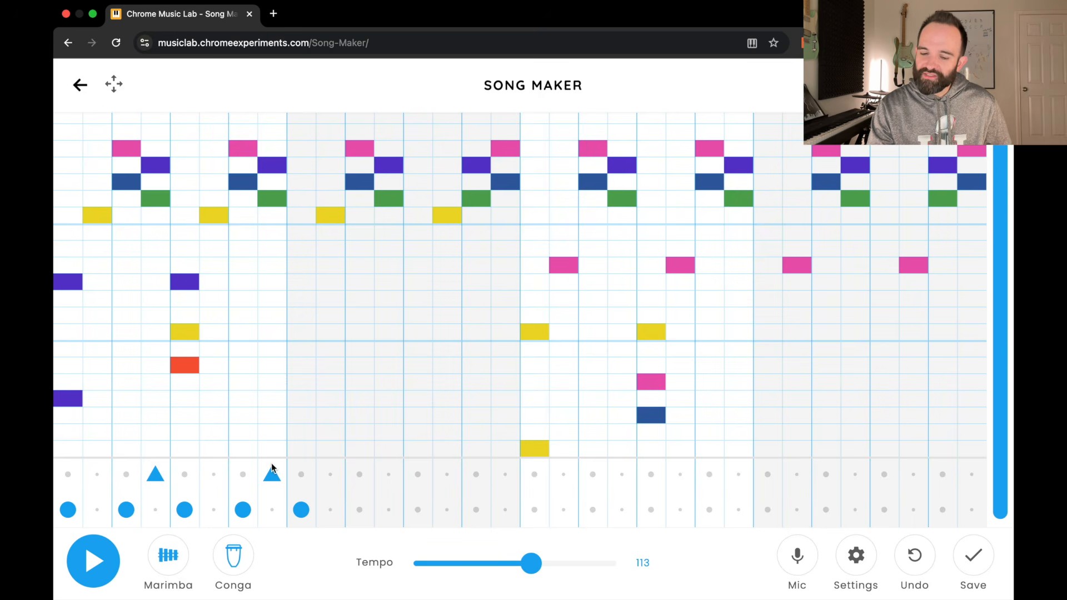
Complete bar 2's percussion with low hits on beats 2, 3 and 4 and high hits a half-beat after beats 2 and 4
click(300, 506)
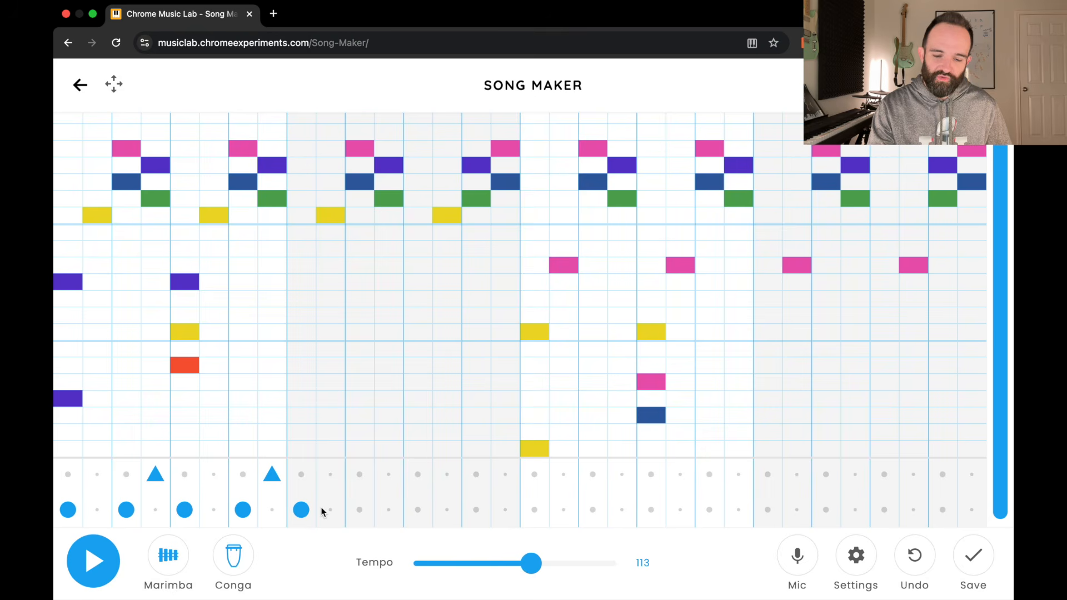
click(388, 473)
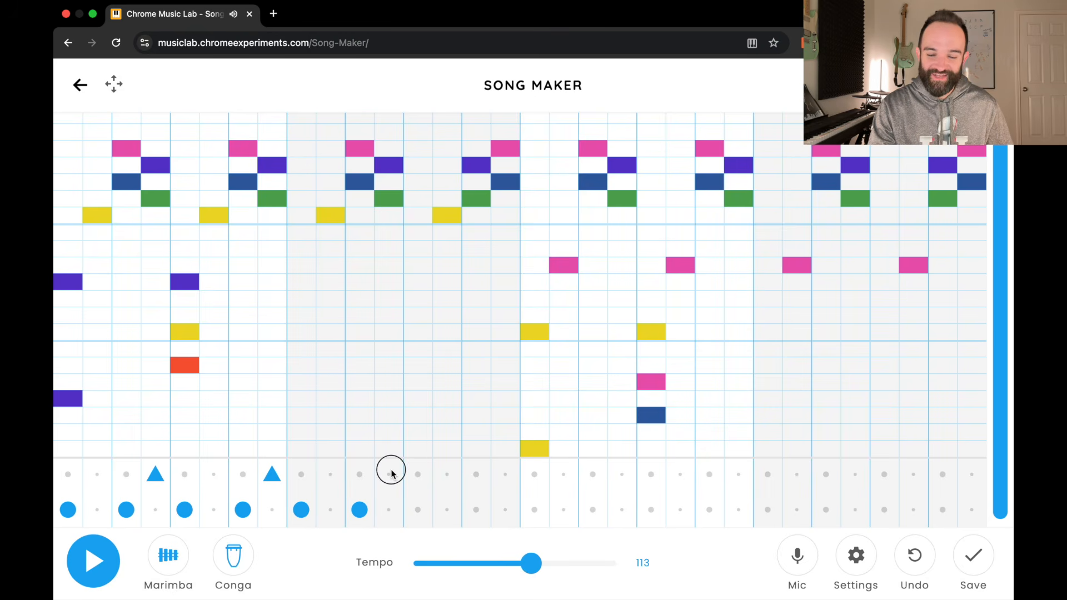
click(417, 509)
click(505, 474)
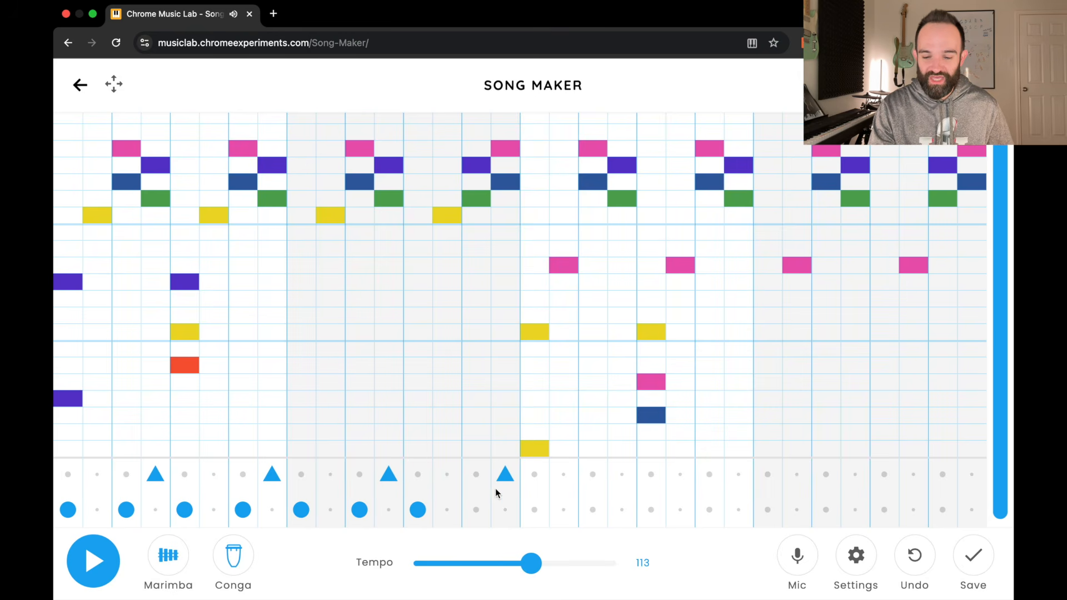
click(476, 510)
Repeat the percussion pattern in bar 3, with low hits on every beat and high hits a half-beat after beats 2 and 4
click(534, 509)
click(594, 509)
click(622, 475)
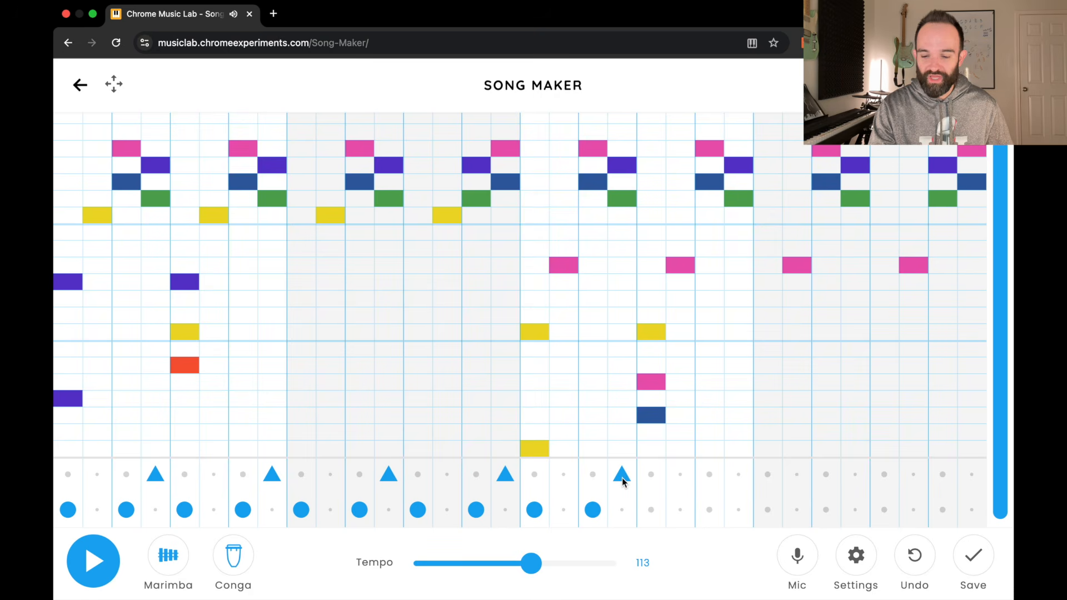
click(709, 509)
click(736, 475)
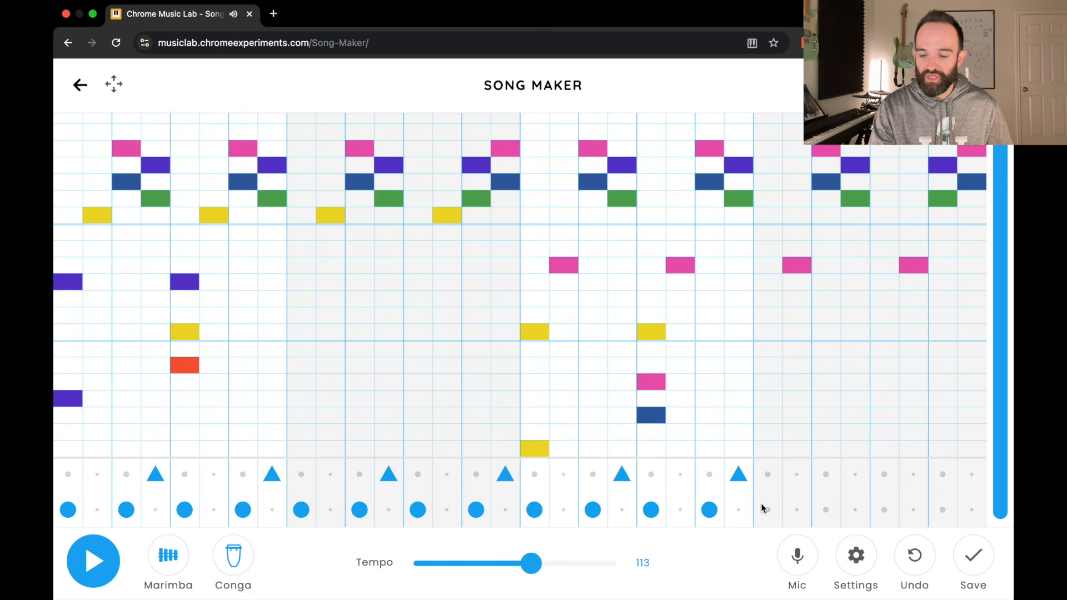
Fill bar 4 with low percussion hits on every beat and high hits a half-beat after beats 2 and 4, and play the song
click(766, 510)
click(825, 510)
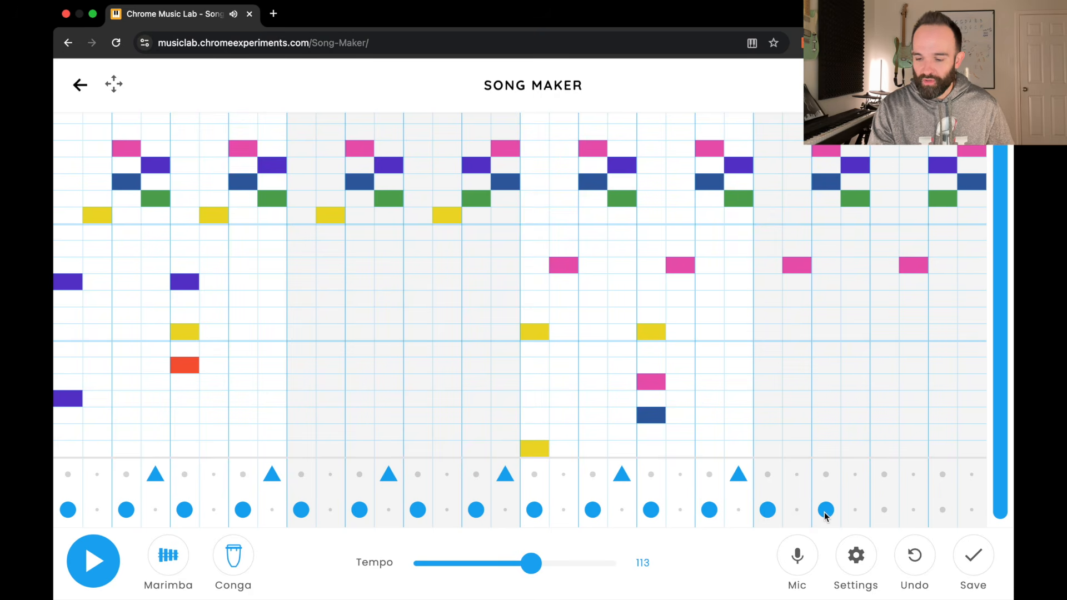
click(854, 476)
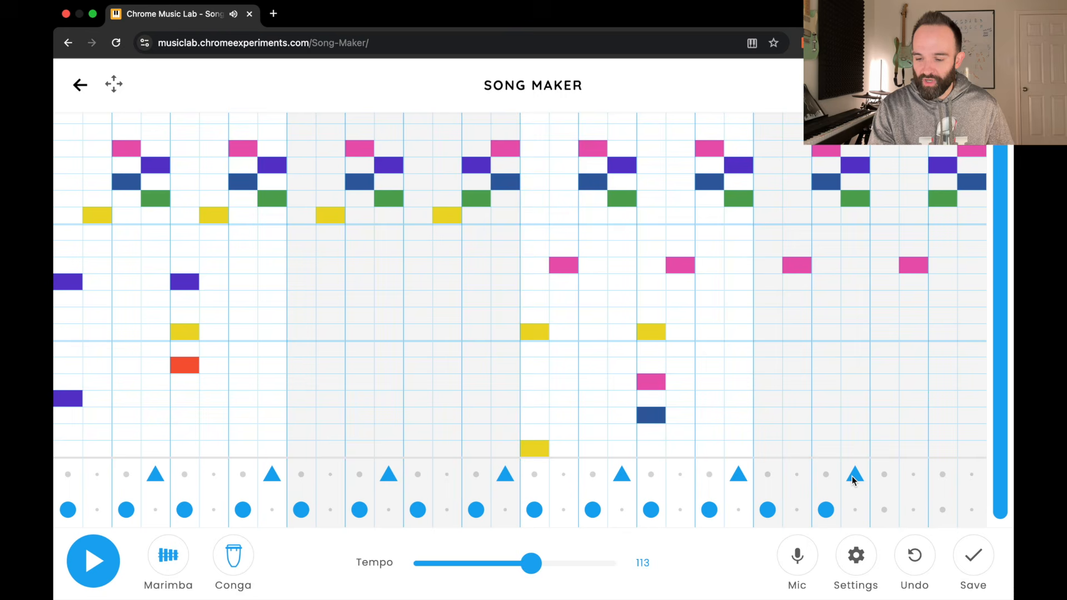
click(949, 511)
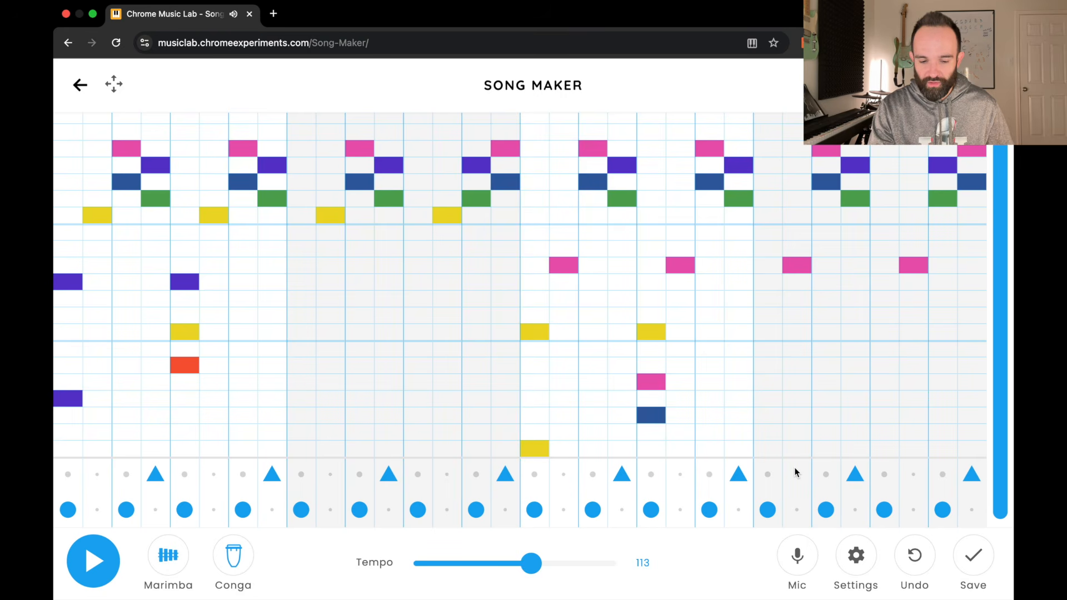
key(space)
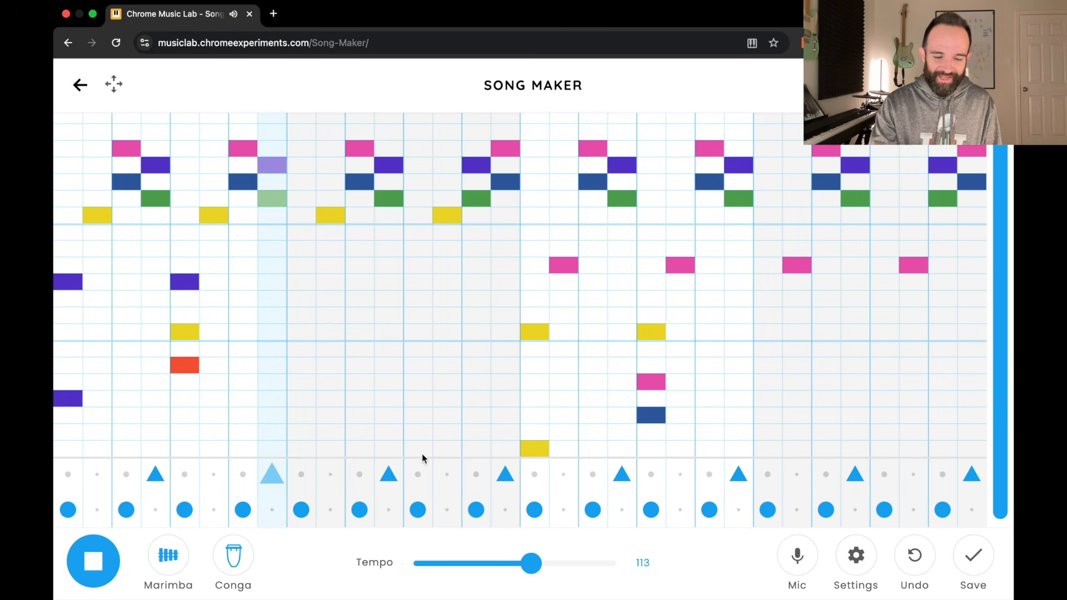
Try the Electronic and Kit percussion sounds, return to Conga and play the song again
click(246, 564)
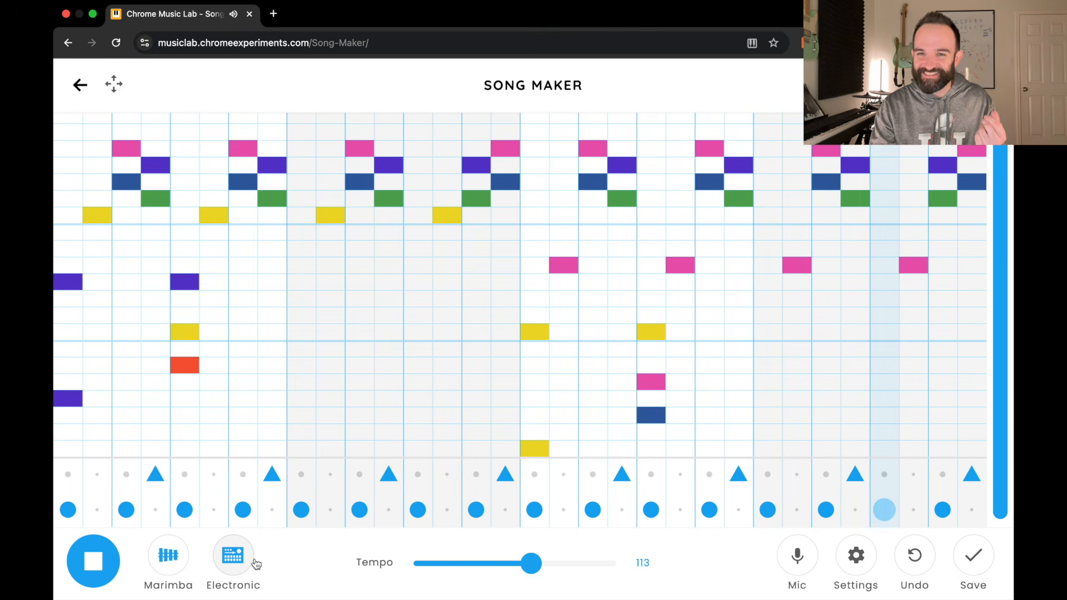
key(space)
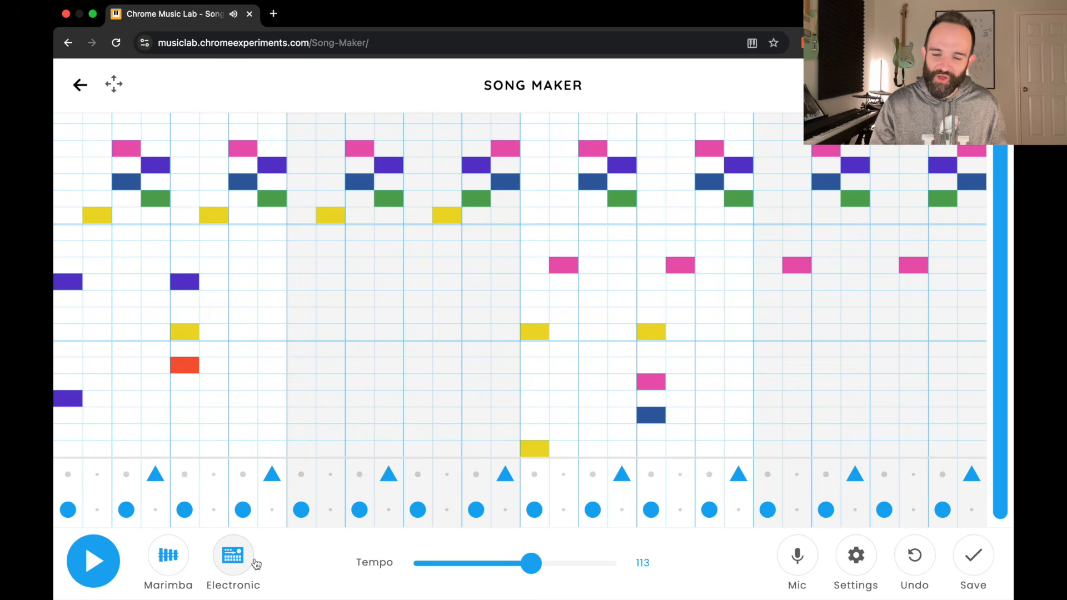
click(250, 560)
click(249, 560)
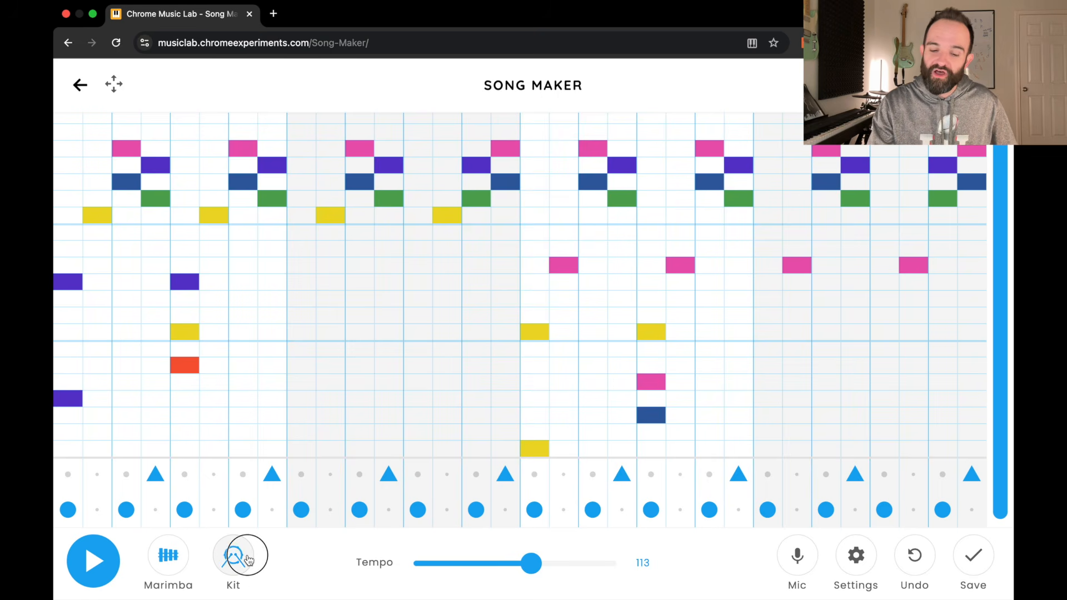
click(248, 560)
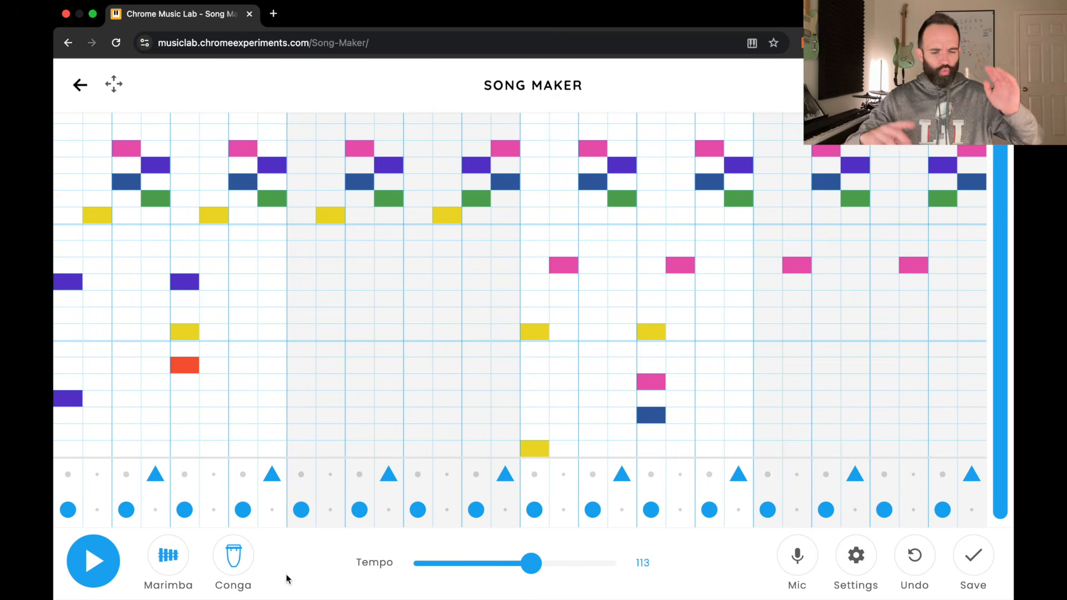
key(space)
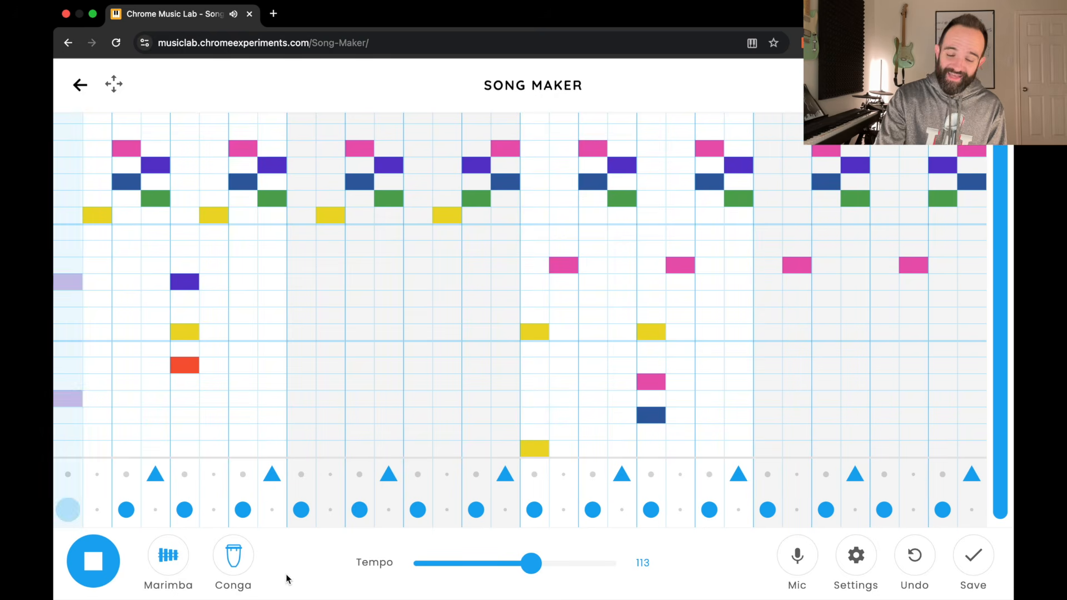
key(space)
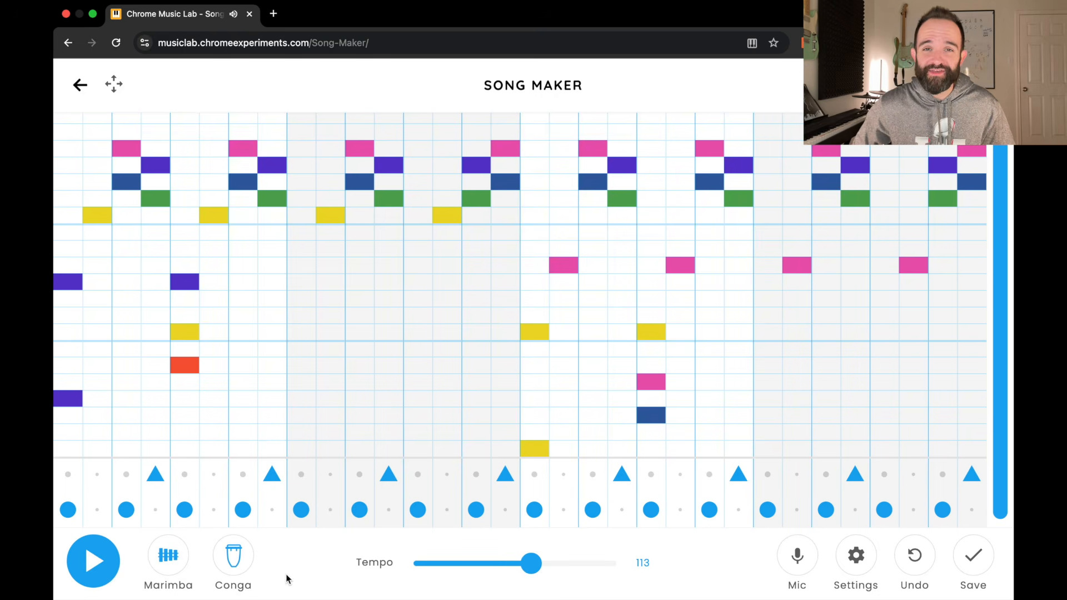